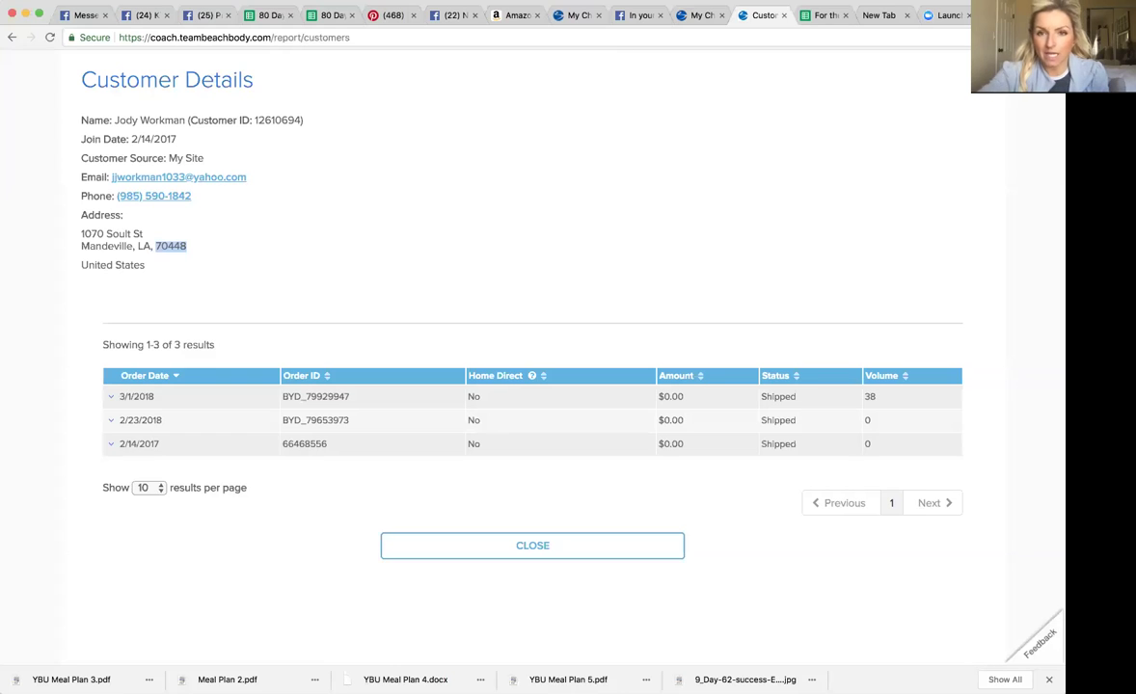
- Switch from the Customer Details tab to the 'For the Love of the Game' spreadsheet tab
{"action": "key", "text": "ctrl+Tab"}
- In the 80 Days till Summer spreadsheet, add a blank sheet and rename it 'Week 1 Standings'
{"action": "left_click", "coordinate": [328, 17]}
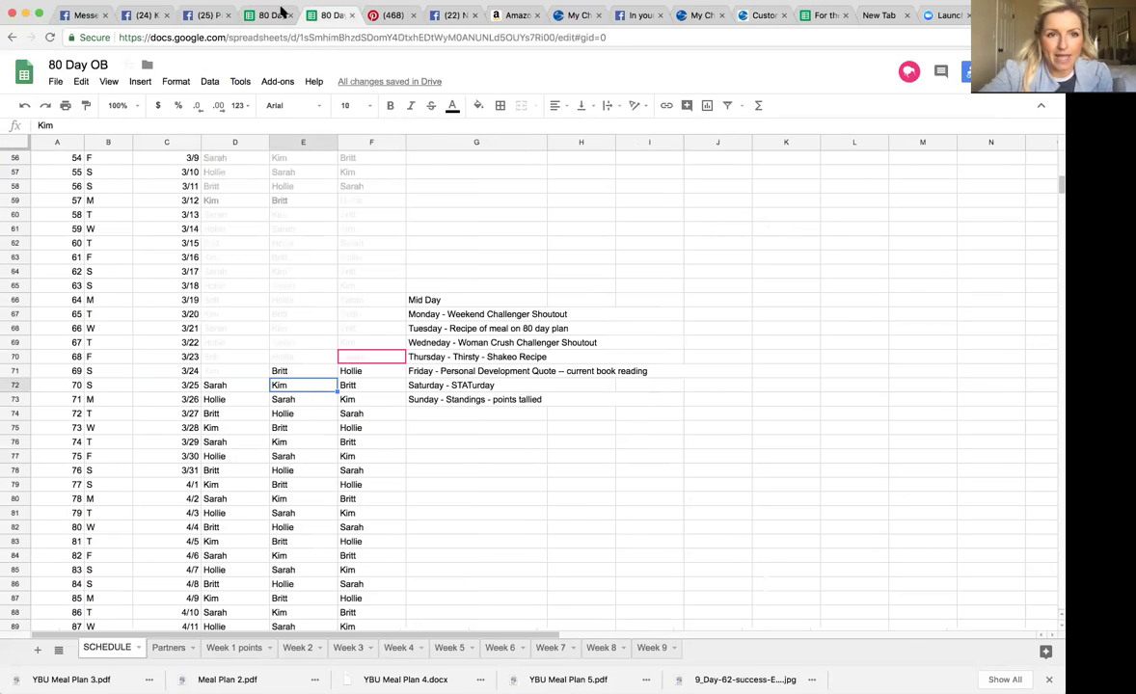
{"action": "left_click", "coordinate": [278, 14]}
{"action": "scroll", "coordinate": [526, 348], "scroll_direction": "down", "scroll_amount": 5}
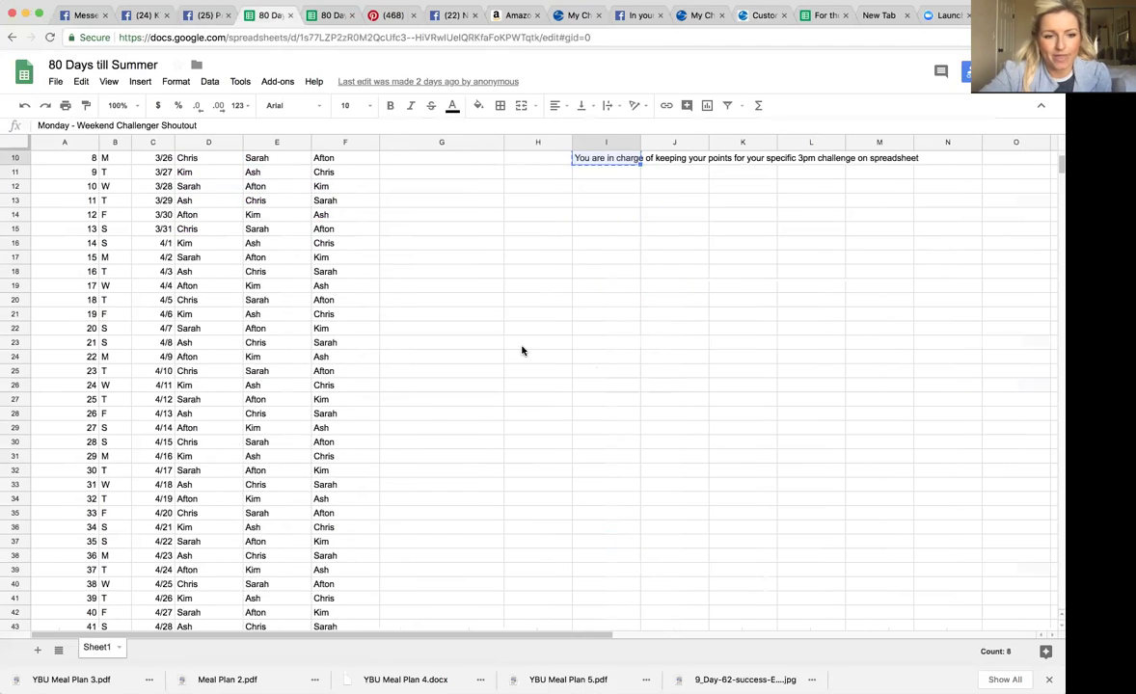
{"action": "left_click", "coordinate": [38, 650]}
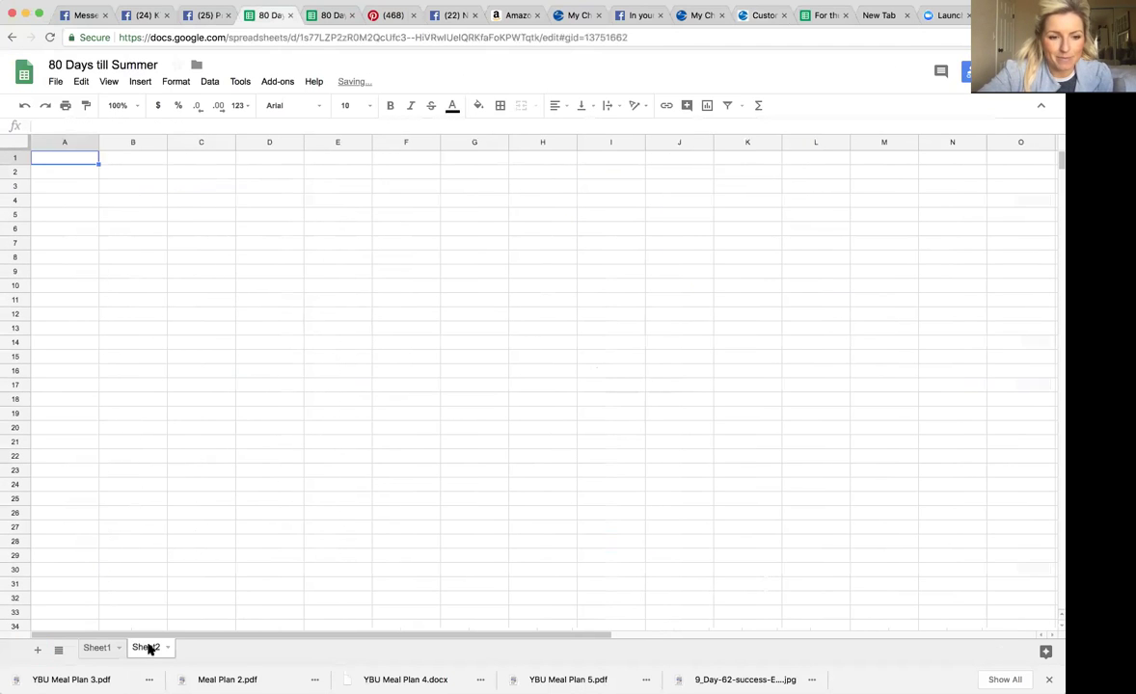
{"action": "right_click", "coordinate": [147, 650]}
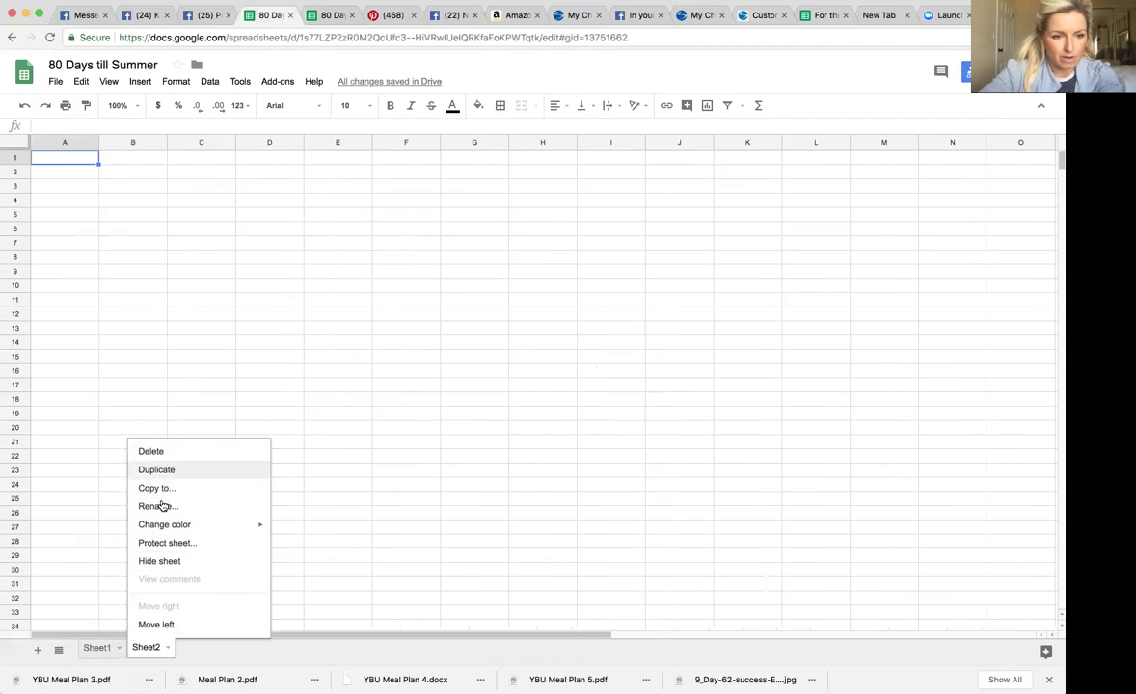
{"action": "left_click", "coordinate": [160, 506]}
{"action": "type", "text": "Week 1"}
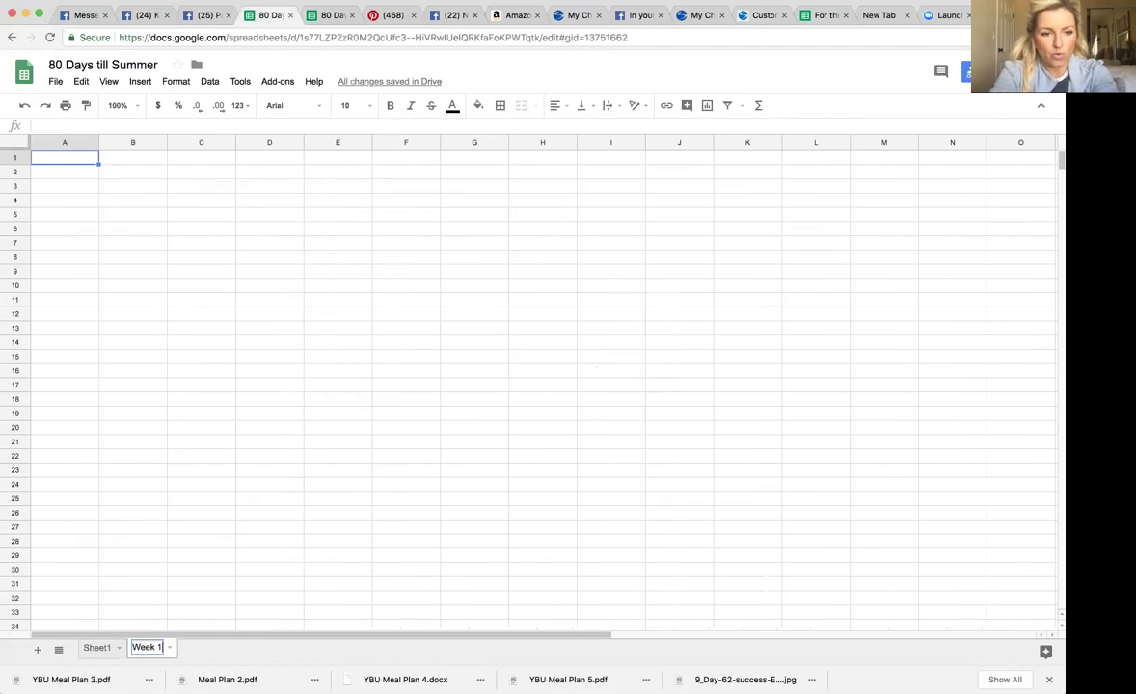
{"action": "type", "text": " Standings"}
{"action": "key", "text": "Return"}
{"action": "scroll", "coordinate": [175, 486], "scroll_direction": "down", "scroll_amount": 3}
{"action": "scroll", "coordinate": [347, 405], "scroll_direction": "down", "scroll_amount": 2}
- In the coach portal, open the 80 Days till Summer group's participant list from My Groups
{"action": "left_click", "coordinate": [579, 14]}
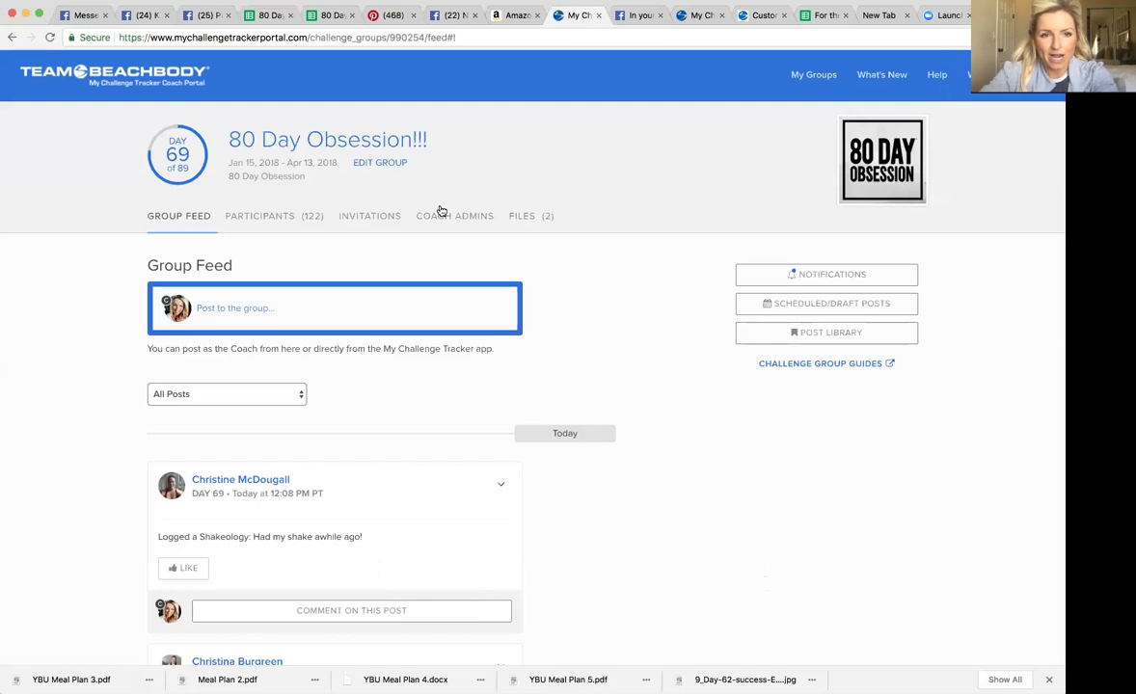
{"action": "left_click", "coordinate": [806, 80]}
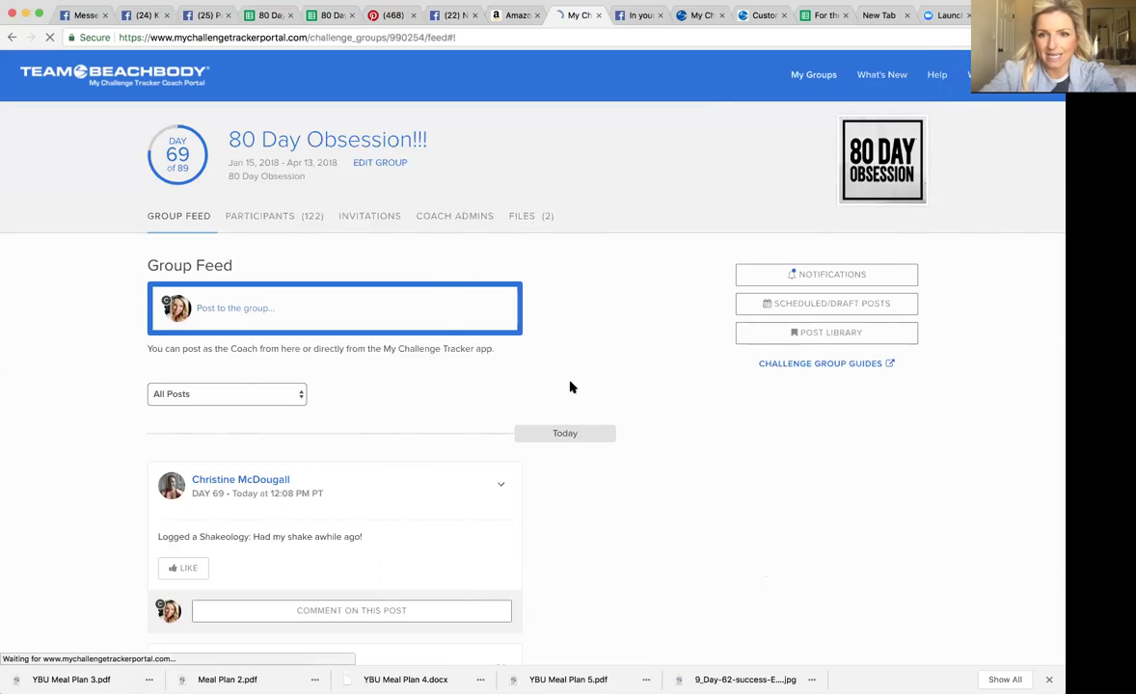
{"action": "left_click", "coordinate": [304, 540]}
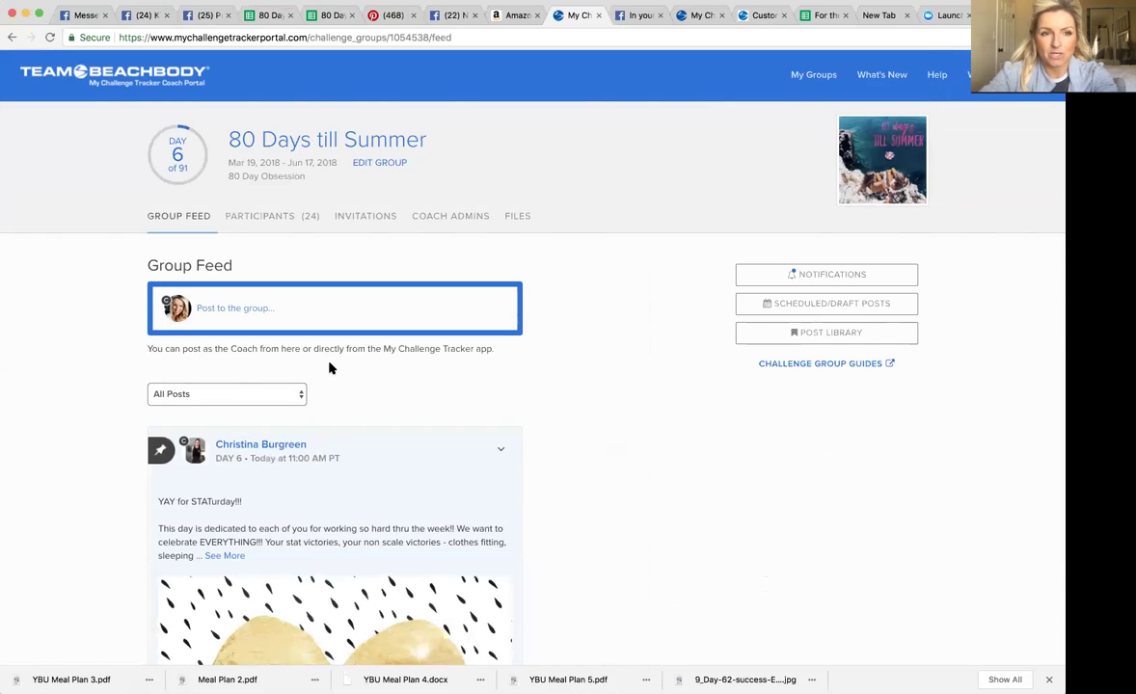
{"action": "left_click", "coordinate": [277, 214]}
- Sort the participants by last name and select the whole list
{"action": "scroll", "coordinate": [253, 328], "scroll_direction": "down", "scroll_amount": 3}
{"action": "left_click", "coordinate": [431, 320]}
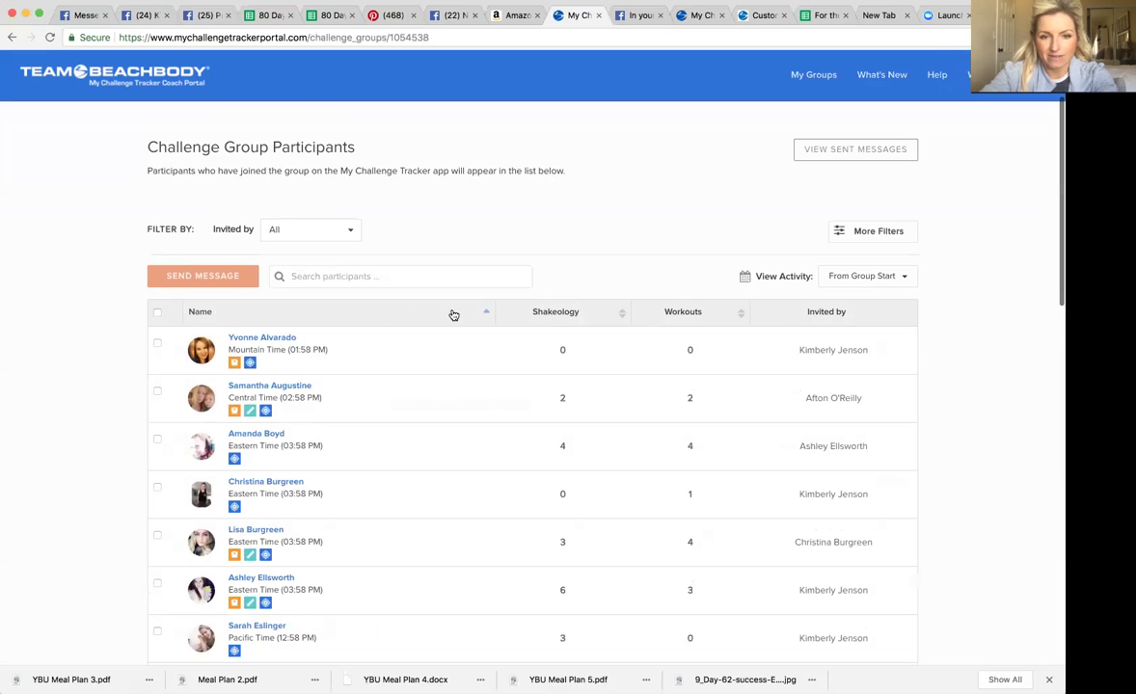
{"action": "left_click", "coordinate": [453, 315]}
{"action": "left_click", "coordinate": [431, 313]}
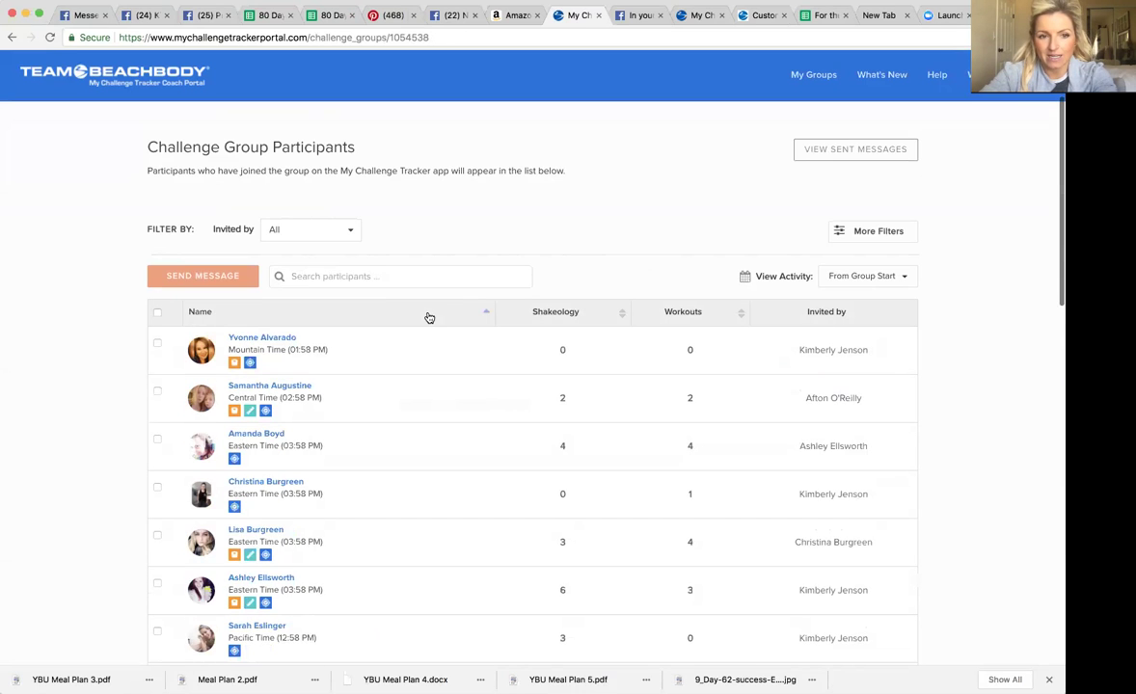
{"action": "scroll", "coordinate": [434, 320], "scroll_direction": "down", "scroll_amount": 3}
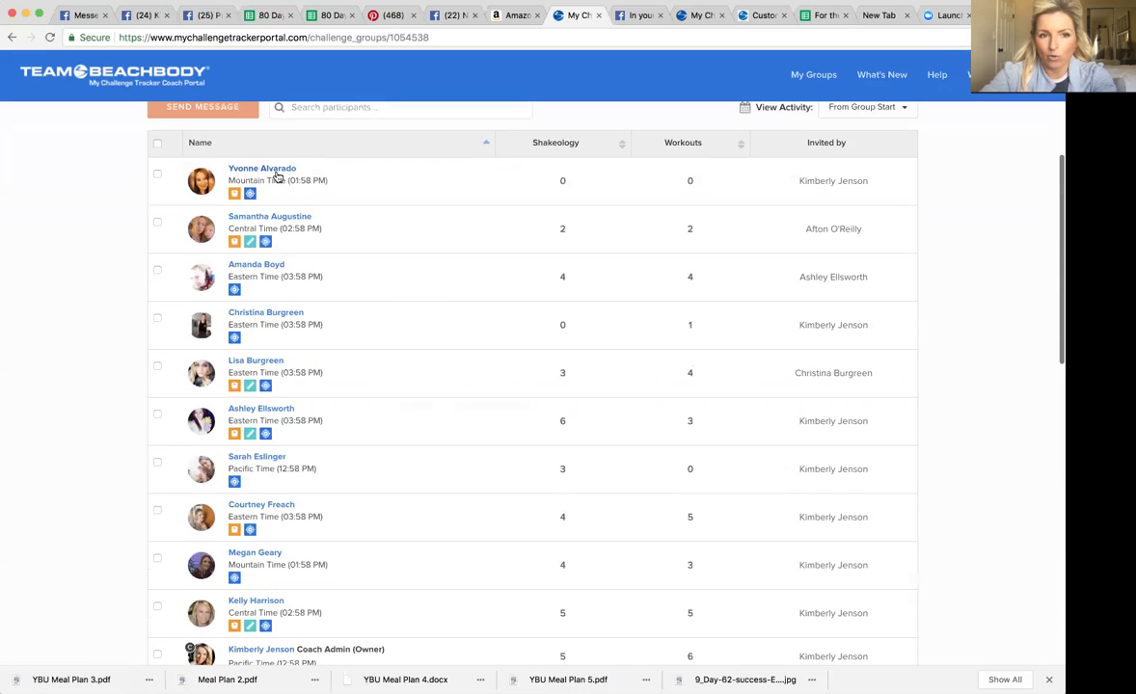
{"action": "left_click_drag", "start_coordinate": [248, 167], "coordinate": [871, 469]}
{"action": "scroll", "coordinate": [705, 398], "scroll_direction": "up", "scroll_amount": 15}
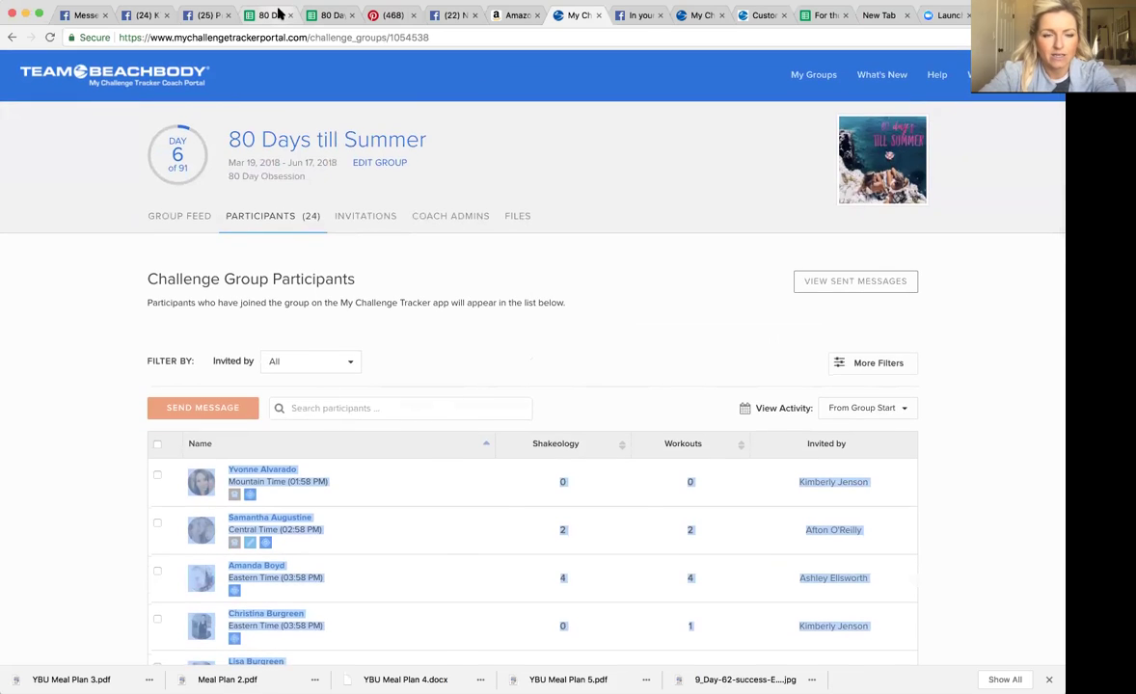
- Paste the copied participant list into Week 1 Standings at cell B15
{"action": "left_click", "coordinate": [280, 15]}
{"action": "left_click", "coordinate": [76, 160]}
{"action": "left_click", "coordinate": [125, 159]}
{"action": "left_click", "coordinate": [131, 174]}
{"action": "key", "text": "ctrl+v"}
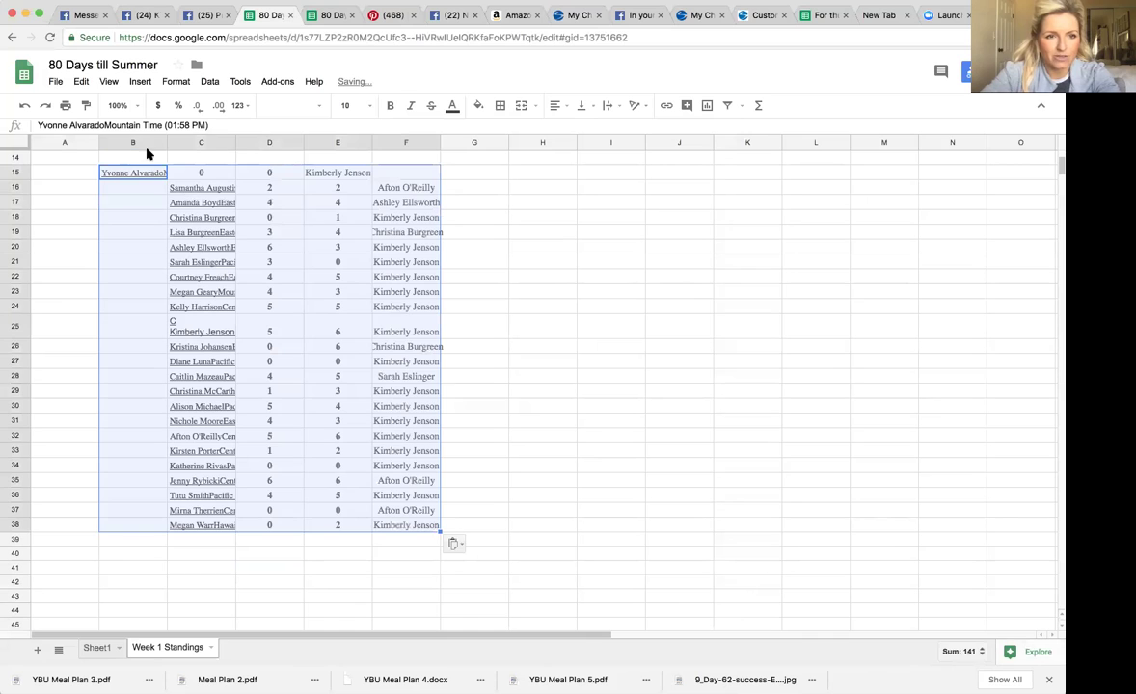
{"action": "left_click", "coordinate": [123, 174]}
- Shift the misaligned first row B15:F15 one column right to C15
{"action": "left_click_drag", "start_coordinate": [275, 180], "coordinate": [414, 175]}
{"action": "key", "text": "ctrl+c"}
{"action": "left_click", "coordinate": [214, 172]}
{"action": "key", "text": "ctrl+v"}
{"action": "left_click", "coordinate": [145, 173]}
{"action": "left_click", "coordinate": [136, 262]}
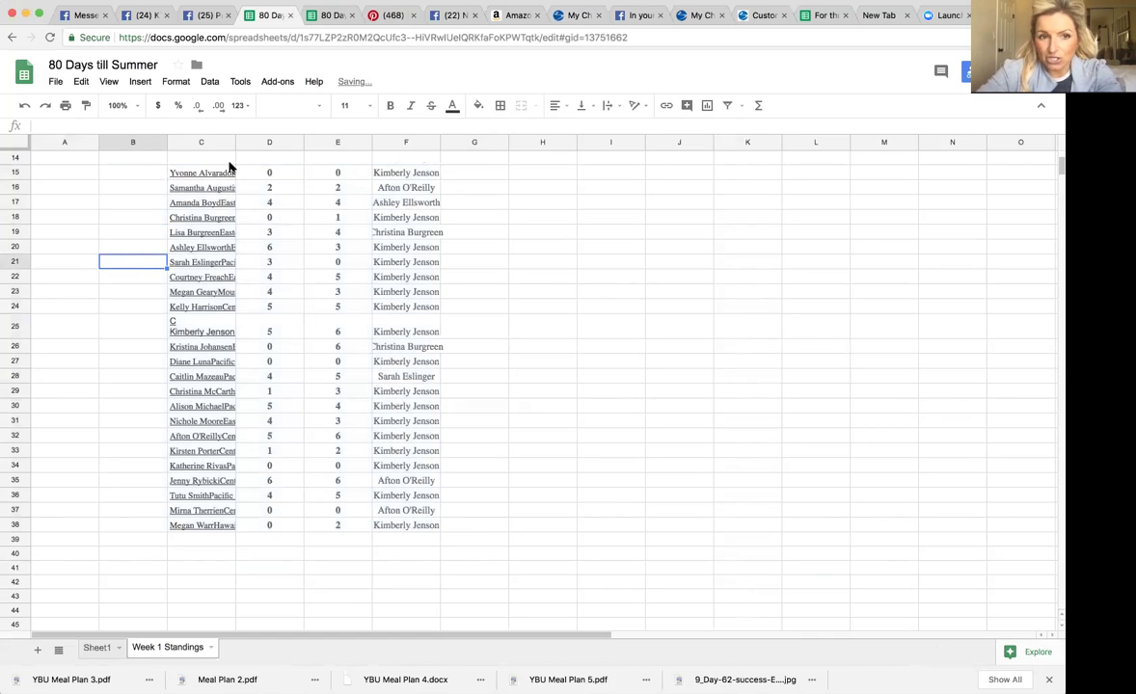
{"action": "left_click", "coordinate": [14, 173]}
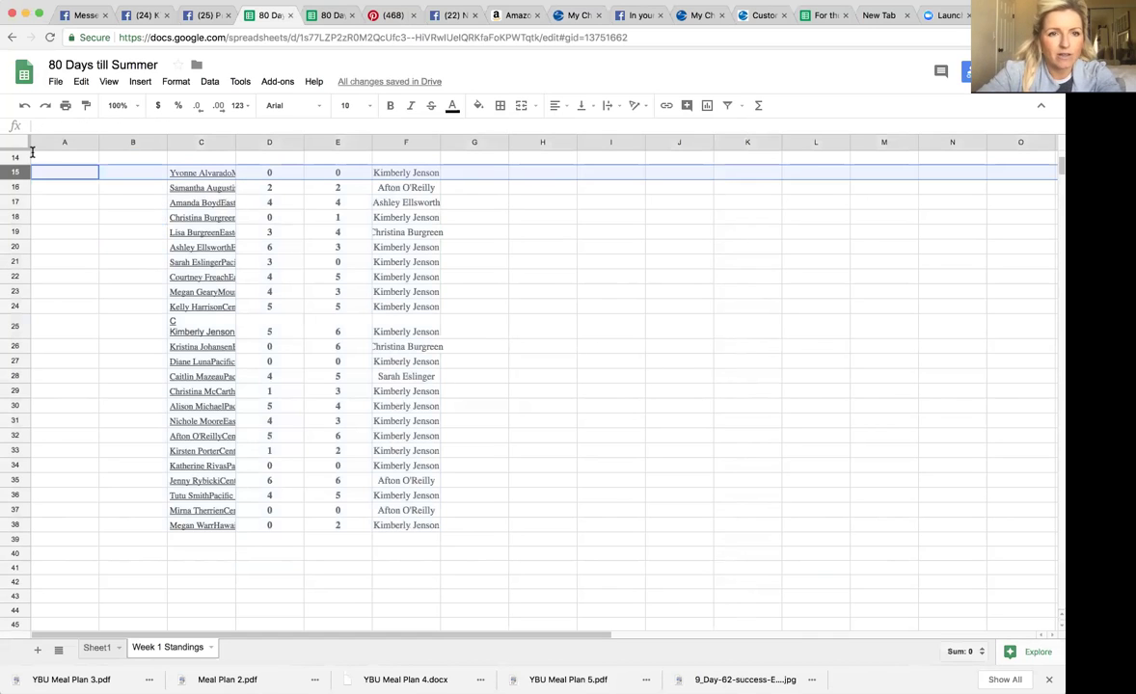
- Check the 80 Day OB spreadsheet's Week 9 and Week 8 sheets for reference
{"action": "left_click", "coordinate": [347, 18]}
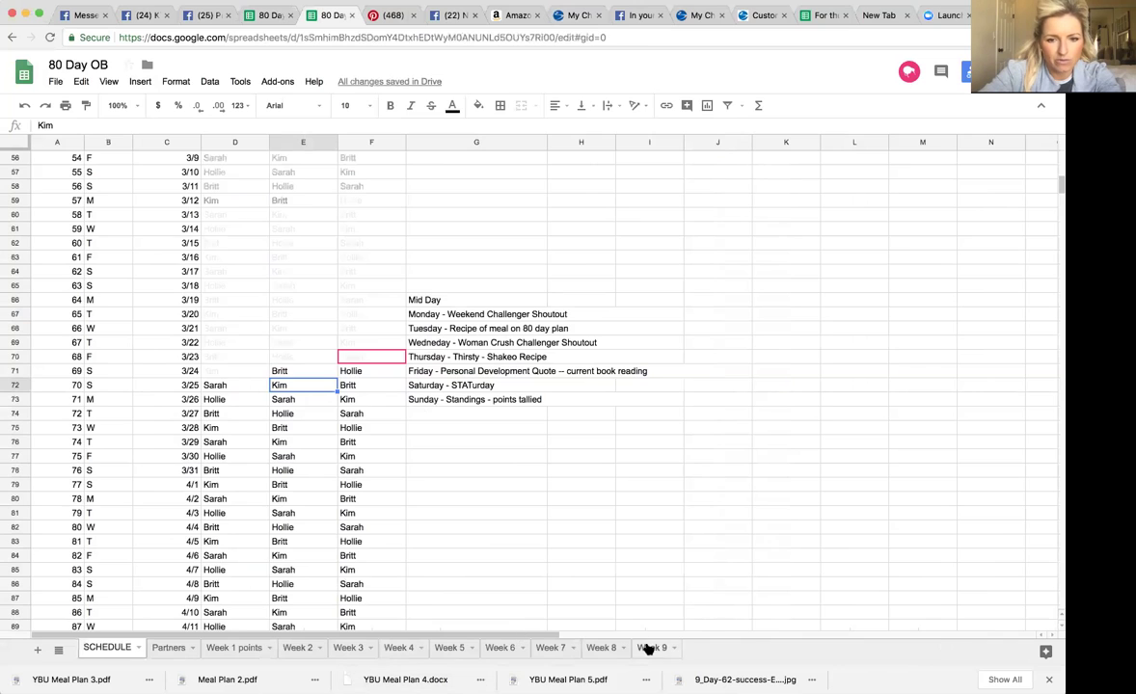
{"action": "left_click", "coordinate": [649, 648]}
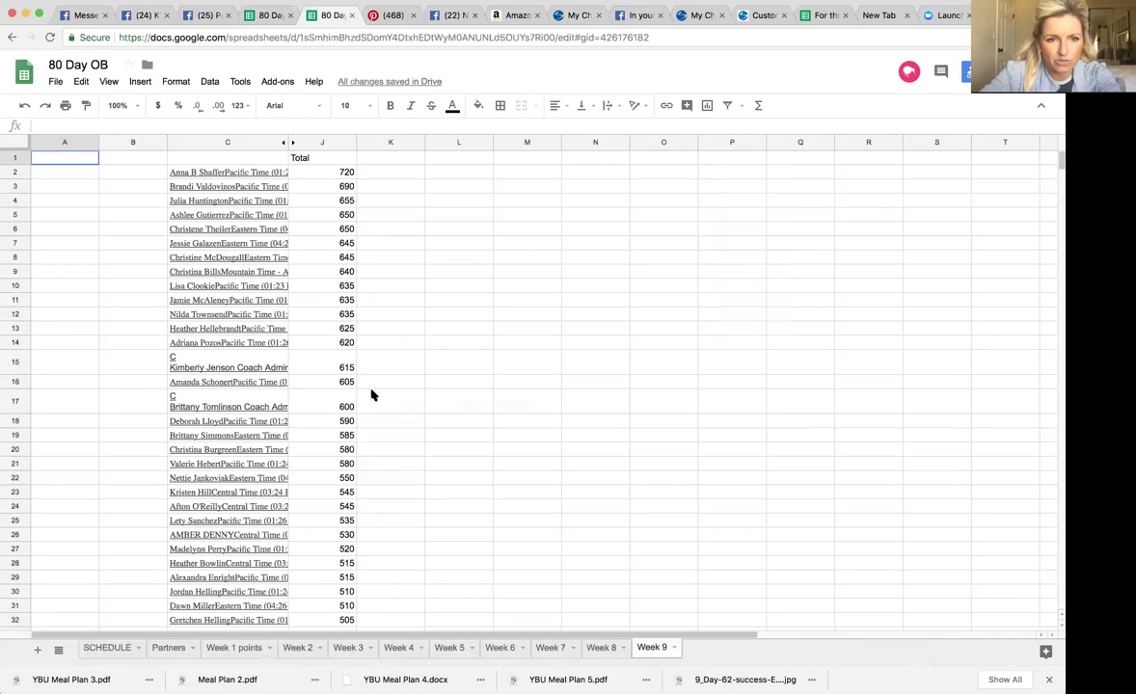
{"action": "left_click", "coordinate": [608, 649]}
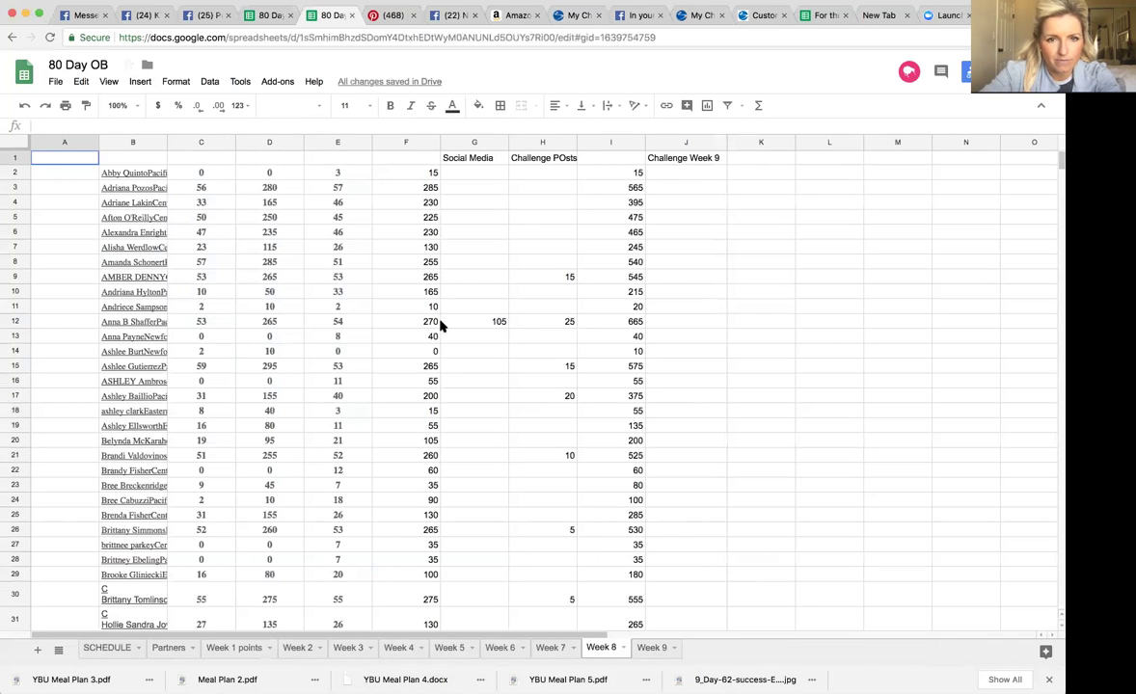
{"action": "left_click", "coordinate": [253, 14]}
- Delete the inviter-names column F and the empty rows 1–13
{"action": "left_click", "coordinate": [415, 142]}
{"action": "right_click", "coordinate": [429, 145]}
{"action": "left_click", "coordinate": [495, 281]}
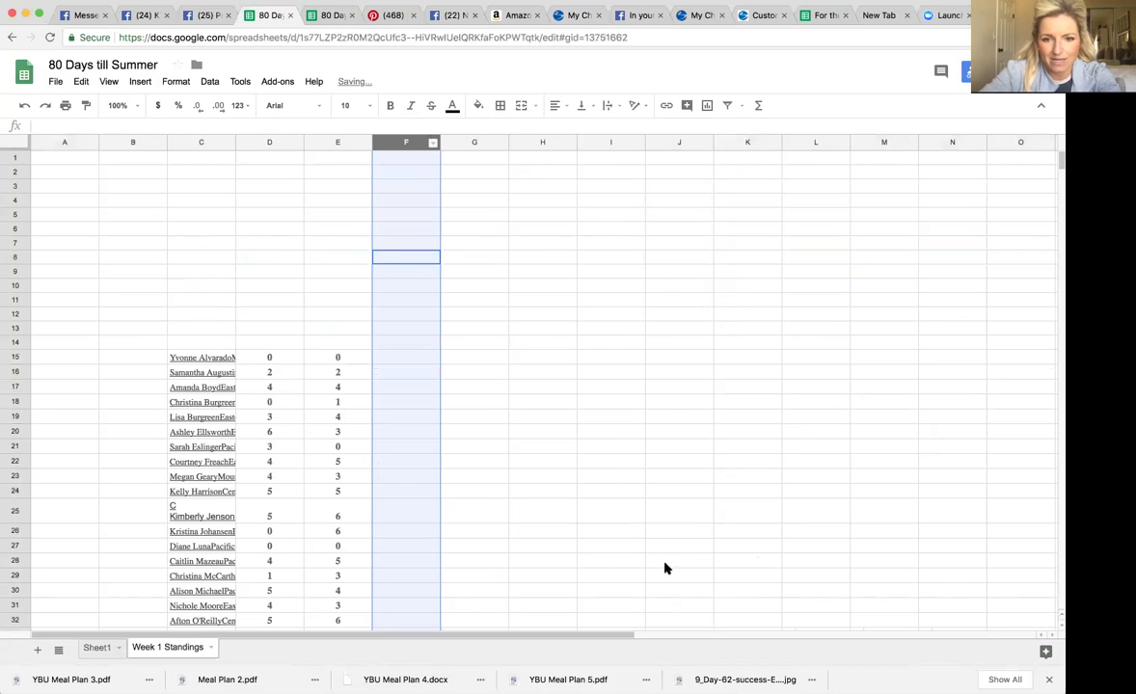
{"action": "left_click", "coordinate": [627, 343]}
{"action": "left_click_drag", "start_coordinate": [19, 156], "coordinate": [46, 326]}
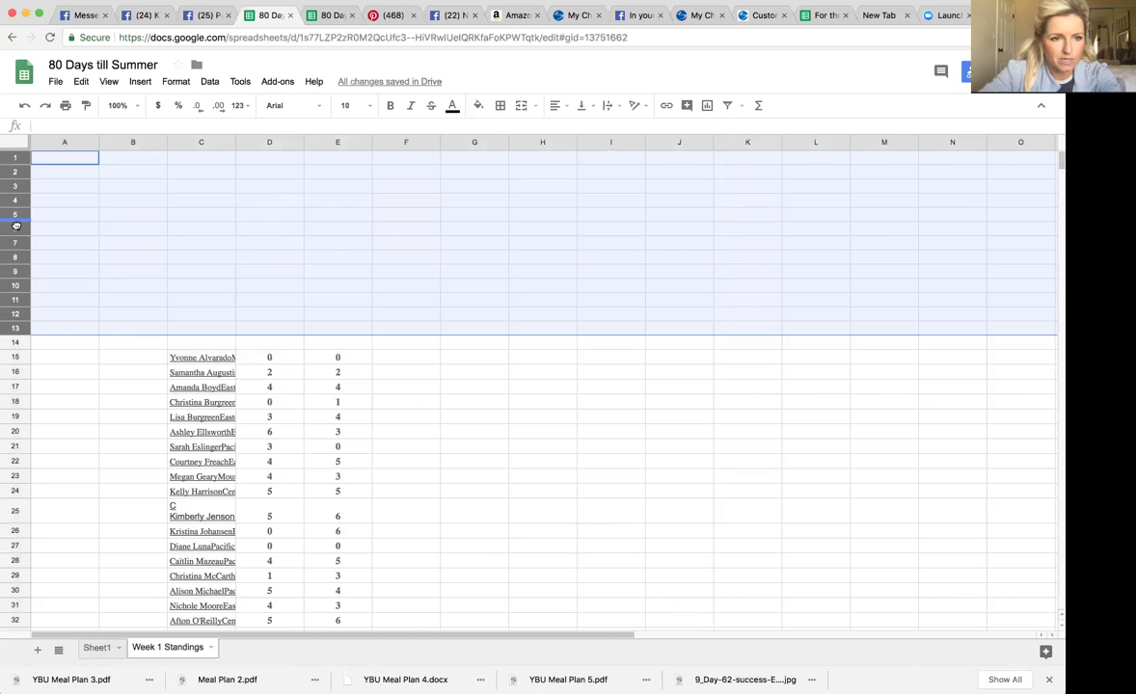
{"action": "left_click", "coordinate": [81, 81]}
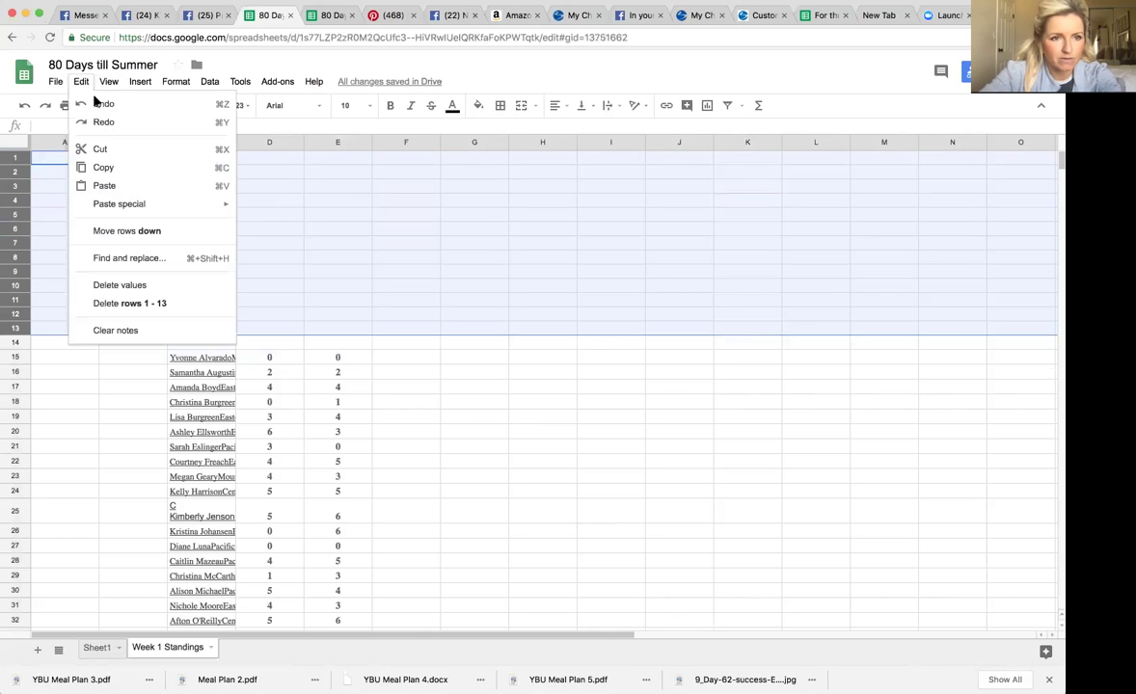
{"action": "left_click", "coordinate": [127, 305]}
- Insert one blank column to the left of column E
{"action": "left_click", "coordinate": [284, 159]}
{"action": "left_click", "coordinate": [374, 159]}
{"action": "right_click", "coordinate": [333, 143]}
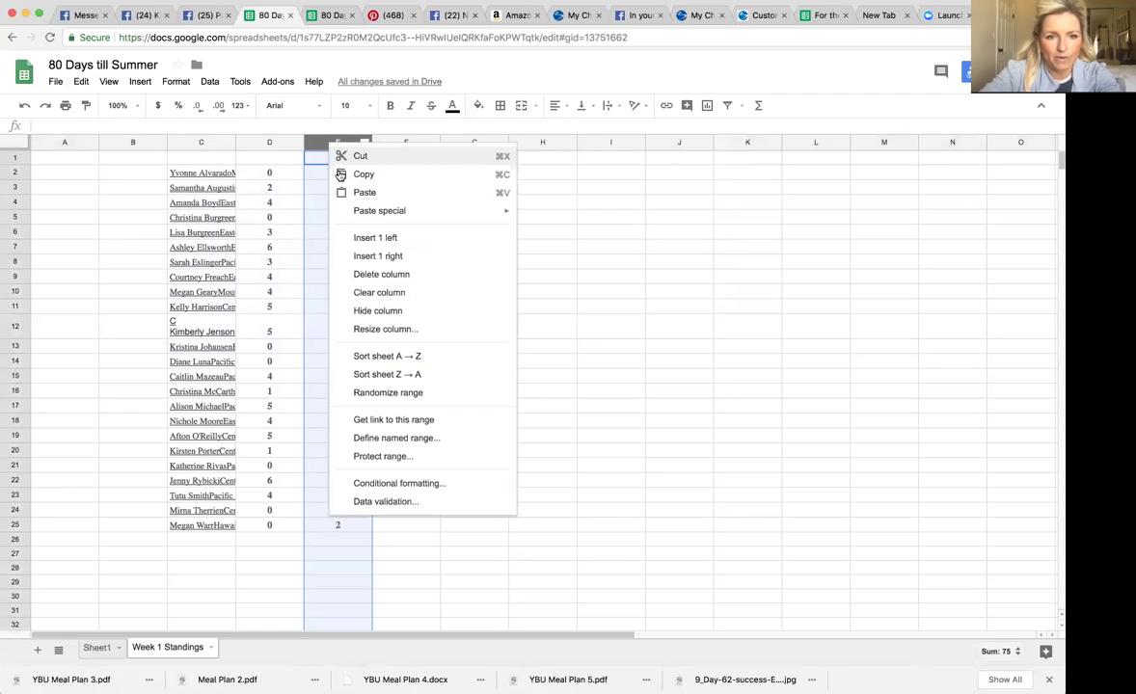
{"action": "left_click", "coordinate": [355, 237]}
- Enter the headings Social Media, Challenge Posts and Total in H1:J1
{"action": "left_click", "coordinate": [474, 174]}
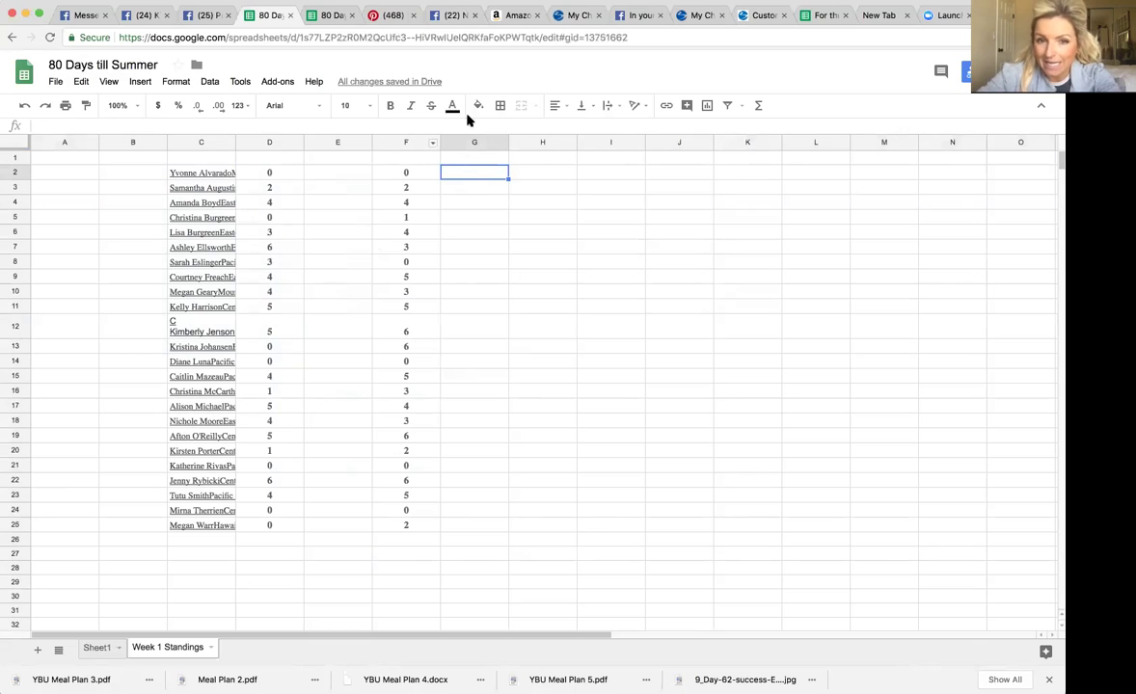
{"action": "left_click", "coordinate": [542, 174]}
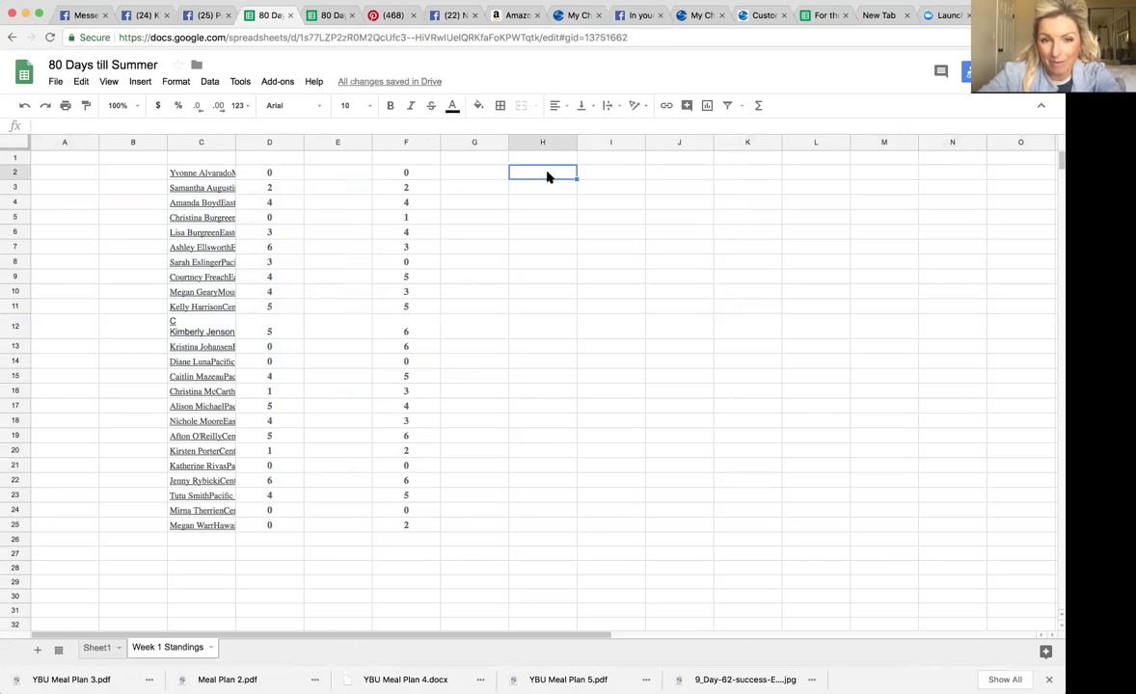
{"action": "left_click", "coordinate": [564, 158]}
{"action": "type", "text": "So"}
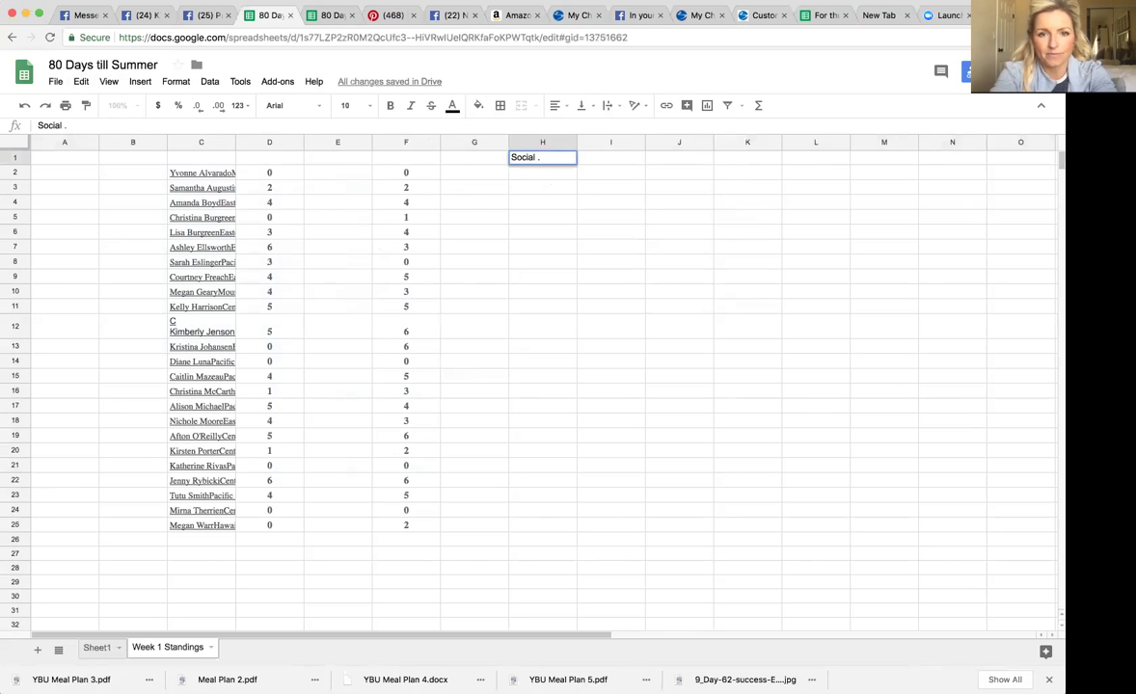
{"action": "type", "text": "cial Media"}
{"action": "key", "text": "Tab"}
{"action": "type", "text": "Challenge Posts"}
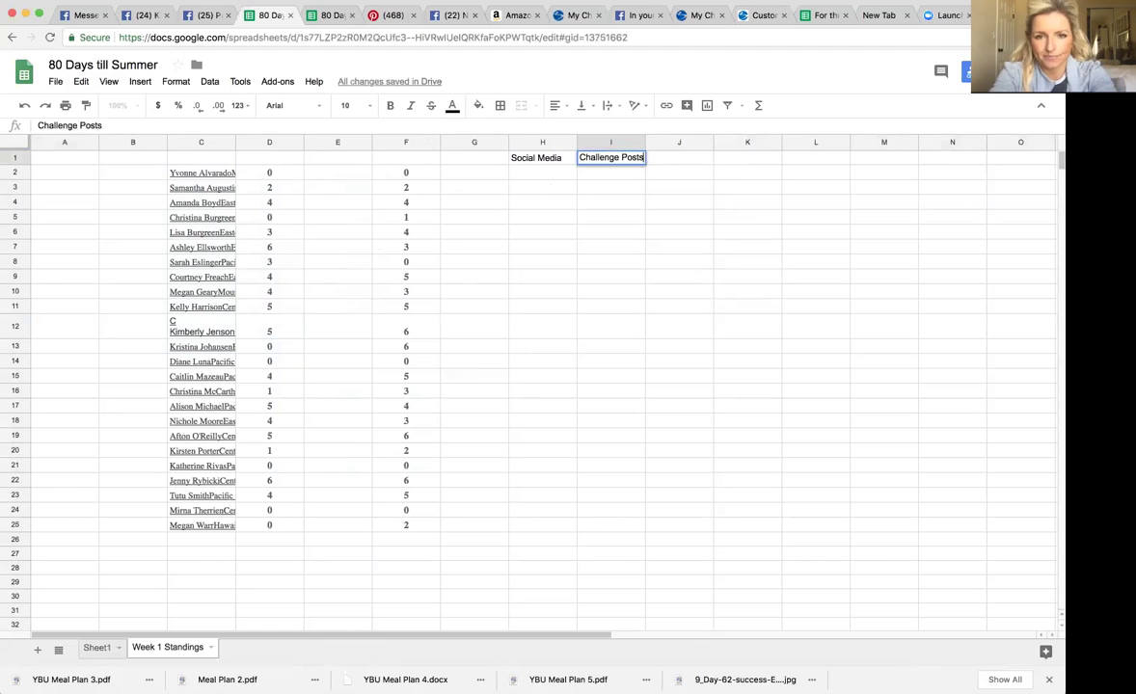
{"action": "key", "text": "Tab"}
{"action": "type", "text": "T"}
{"action": "key", "text": "Return"}
- Enter the points formulas =D2*5 in E2 and =F2*5 in G2
{"action": "left_click", "coordinate": [350, 187]}
{"action": "left_click", "coordinate": [350, 173]}
{"action": "type", "text": "=D2*5"}
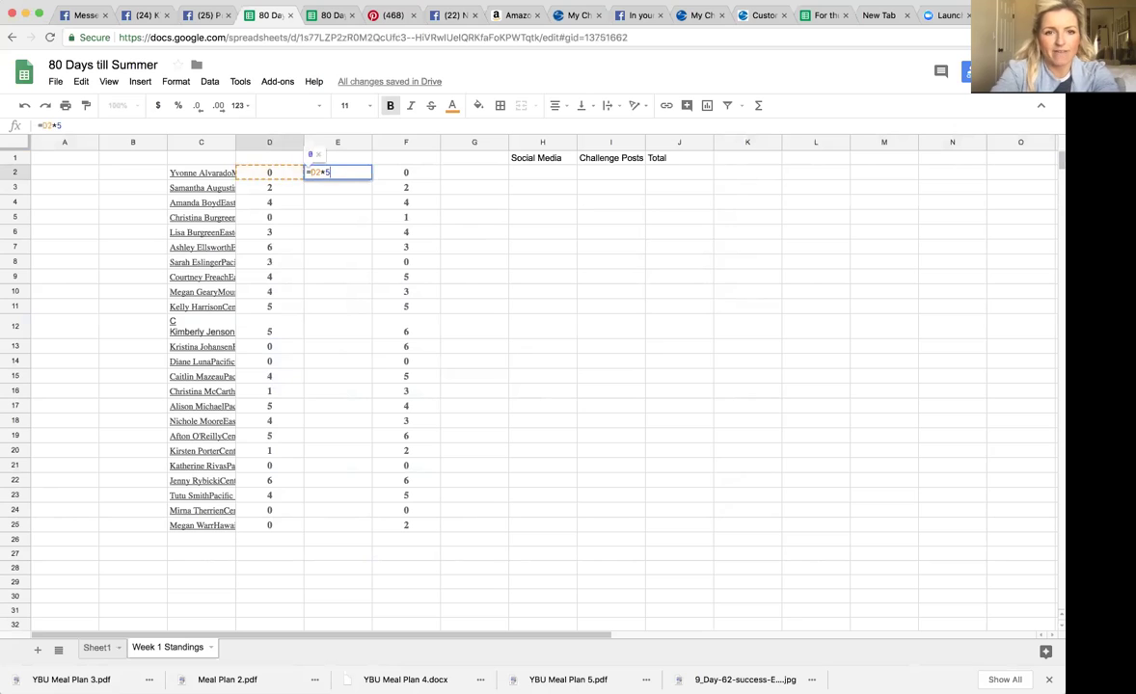
{"action": "key", "text": "Return"}
{"action": "left_click", "coordinate": [463, 173]}
{"action": "type", "text": "="}
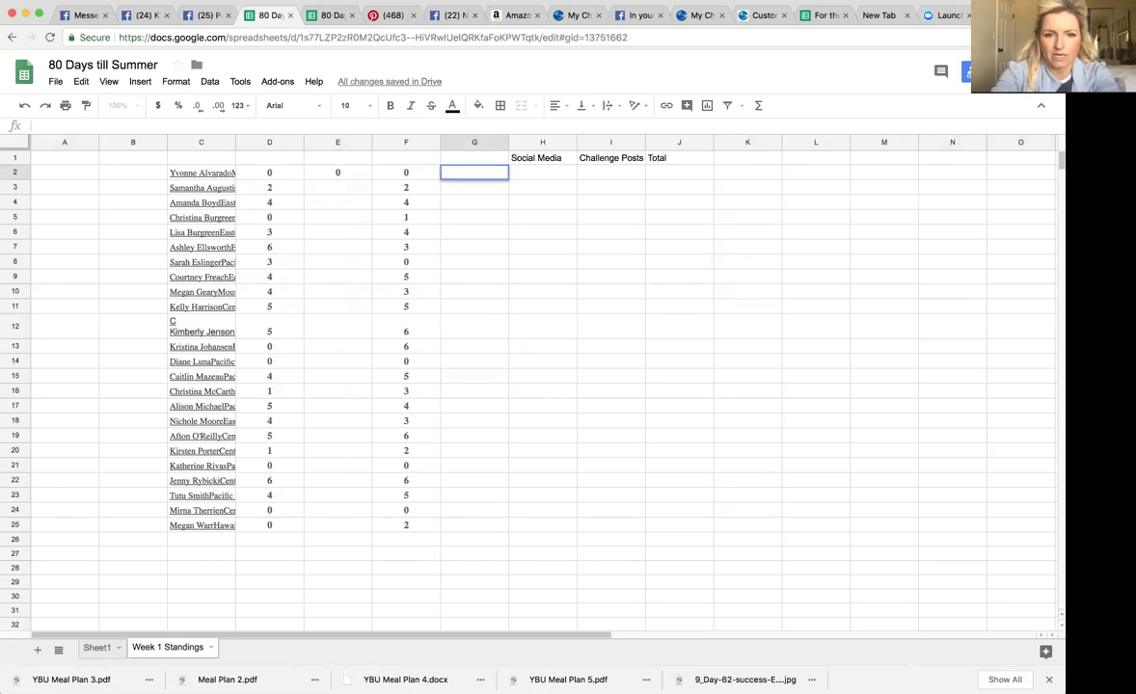
{"action": "type", "text": "F2+E2"}
{"action": "key", "text": "Return"}
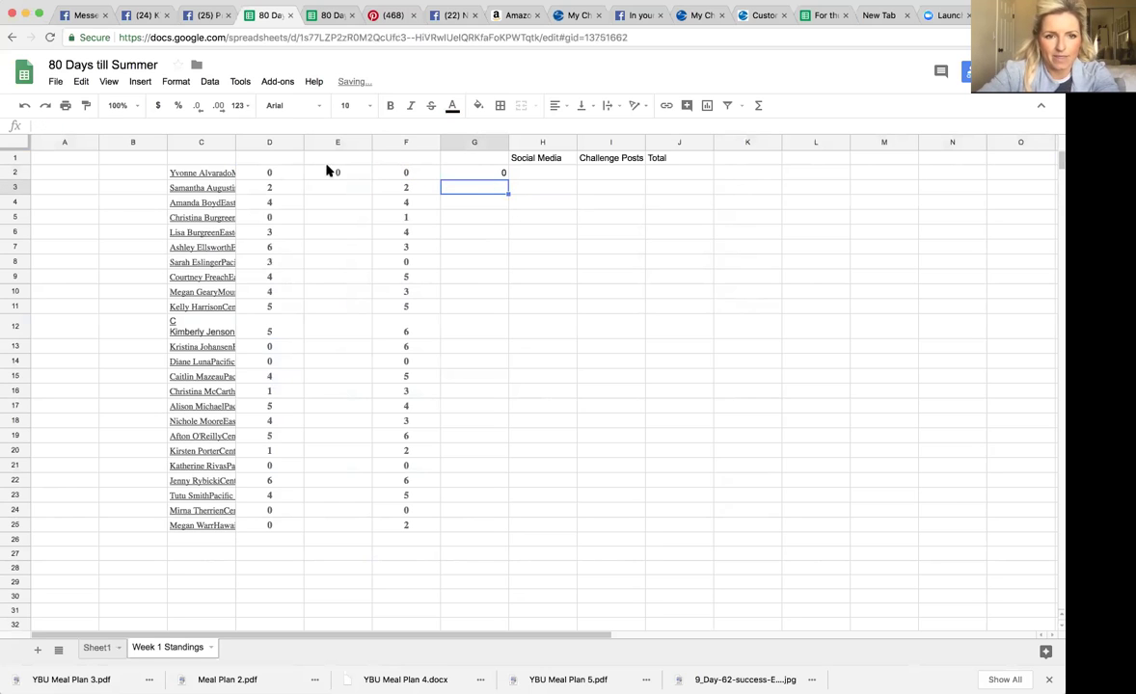
- Fill the E2 and G2 points formulas down to row 25
{"action": "left_click", "coordinate": [347, 173]}
{"action": "left_click_drag", "start_coordinate": [372, 176], "coordinate": [350, 525]}
{"action": "left_click", "coordinate": [503, 175]}
{"action": "left_click_drag", "start_coordinate": [507, 178], "coordinate": [480, 525]}
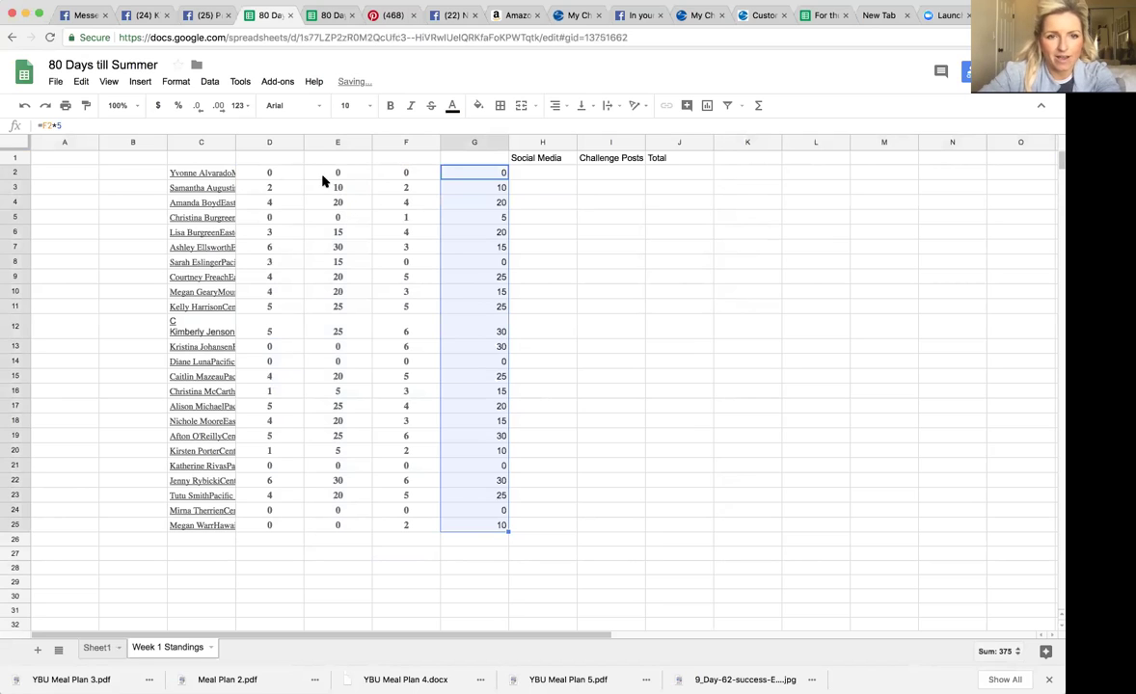
{"action": "left_click", "coordinate": [295, 158]}
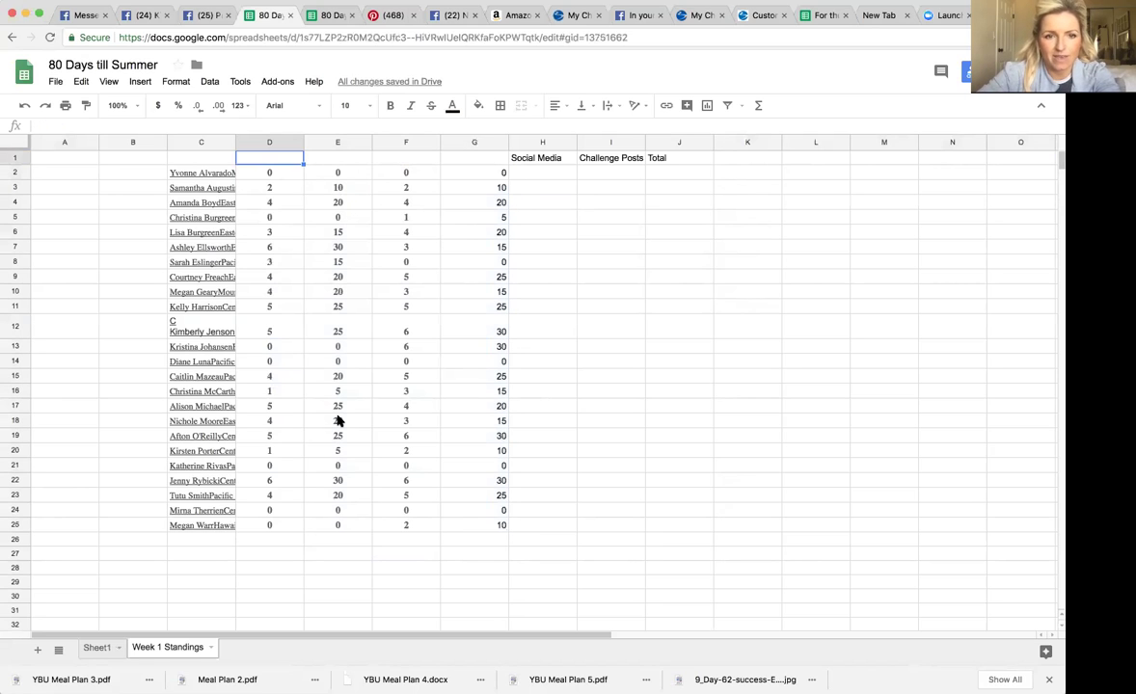
- Give the first participant 15 Social Media points in H2
{"action": "left_click", "coordinate": [717, 172]}
{"action": "left_click", "coordinate": [547, 171]}
{"action": "left_click", "coordinate": [549, 156]}
{"action": "left_click", "coordinate": [543, 203]}
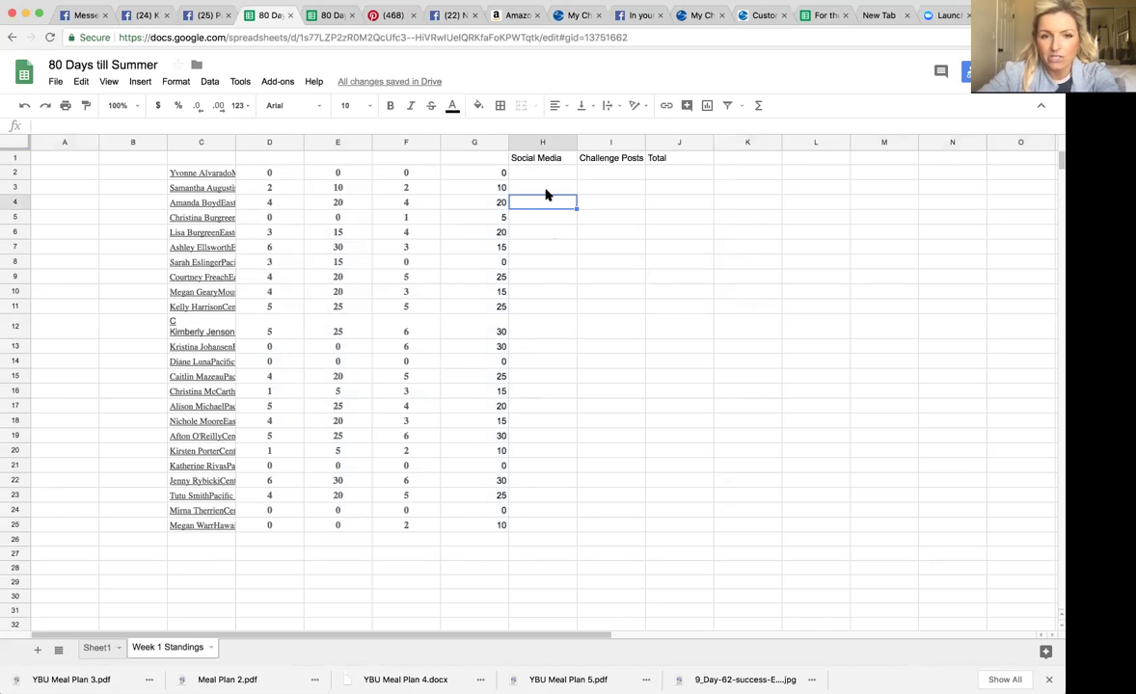
{"action": "left_click", "coordinate": [547, 175]}
{"action": "type", "text": "15"}
{"action": "key", "text": "Return"}
- Build the Total formula =E2+G2+H2+I2 in J2
{"action": "left_click", "coordinate": [597, 174]}
{"action": "left_click", "coordinate": [686, 174]}
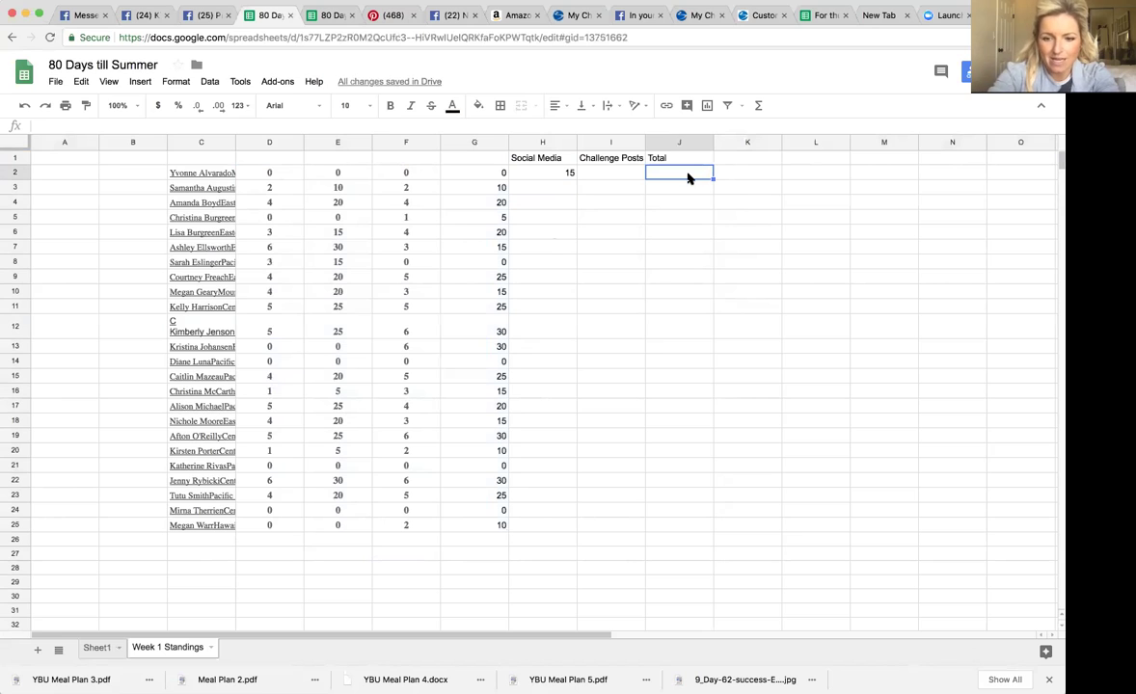
{"action": "type", "text": "="}
{"action": "left_click", "coordinate": [353, 175]}
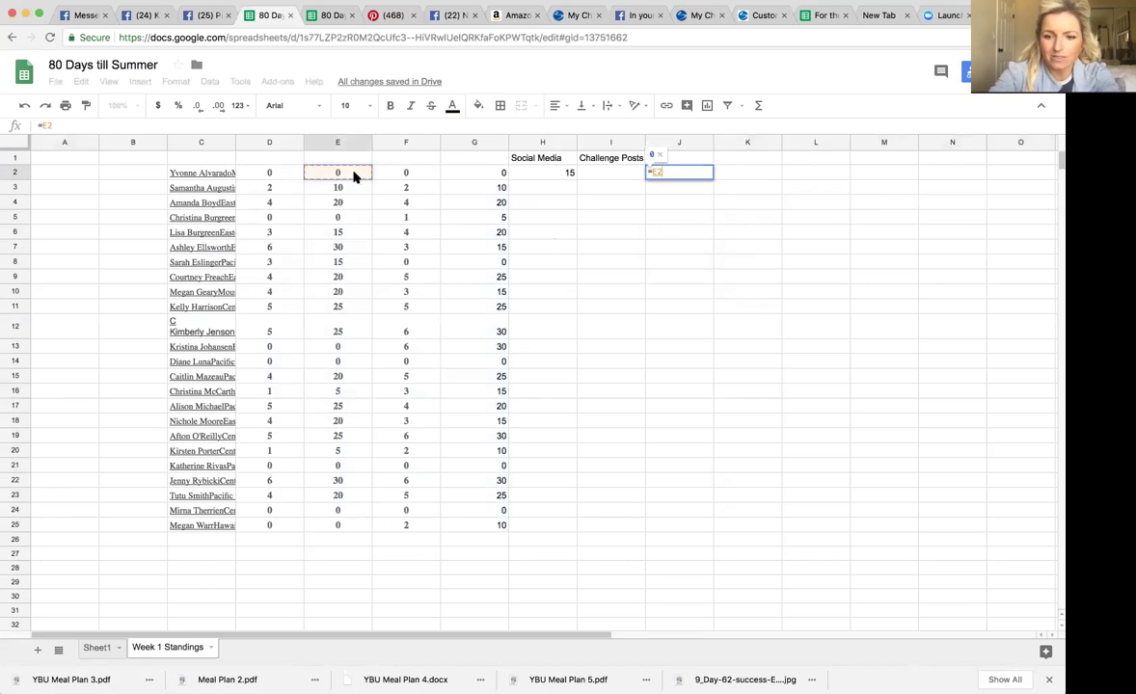
{"action": "type", "text": "+"}
{"action": "left_click", "coordinate": [502, 172]}
{"action": "type", "text": "+"}
{"action": "left_click", "coordinate": [528, 171]}
{"action": "type", "text": "+"}
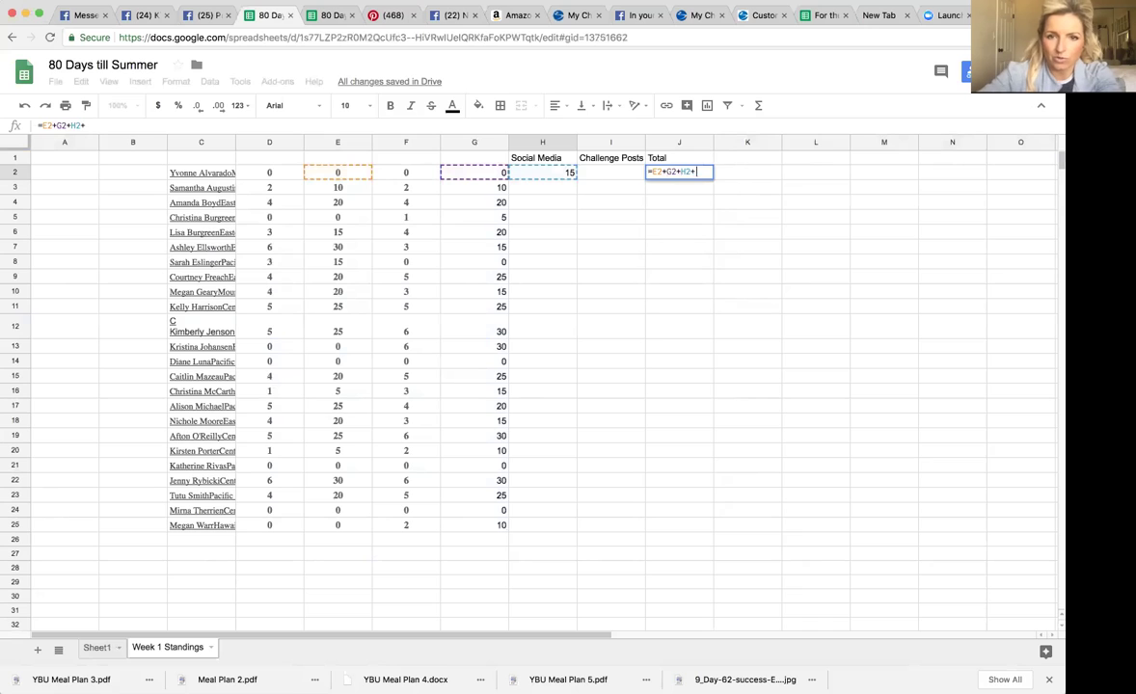
{"action": "left_click", "coordinate": [597, 174]}
{"action": "key", "text": "Return"}
- Fill the J2 Total formula down to J25
{"action": "left_click", "coordinate": [707, 220]}
{"action": "left_click", "coordinate": [705, 176]}
{"action": "left_click_drag", "start_coordinate": [713, 178], "coordinate": [711, 525]}
{"action": "left_click", "coordinate": [774, 458]}
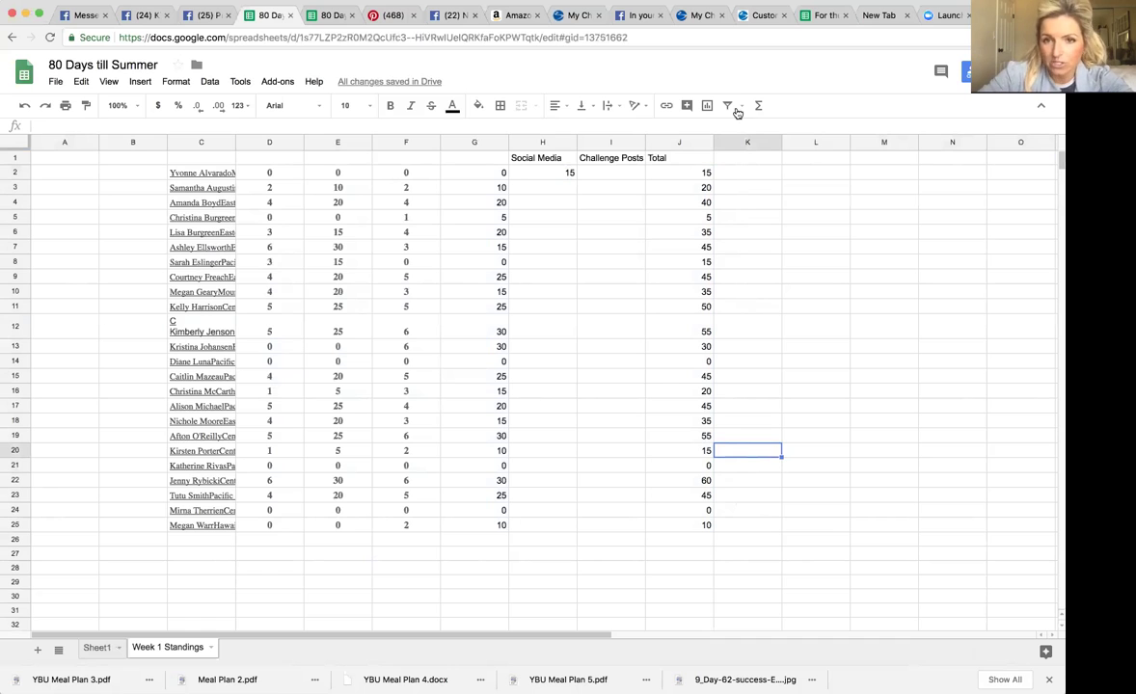
- Look over the 80 Days till Summer participants and group feed, then return to Sheet1
{"action": "left_click", "coordinate": [693, 19]}
{"action": "left_click", "coordinate": [579, 15]}
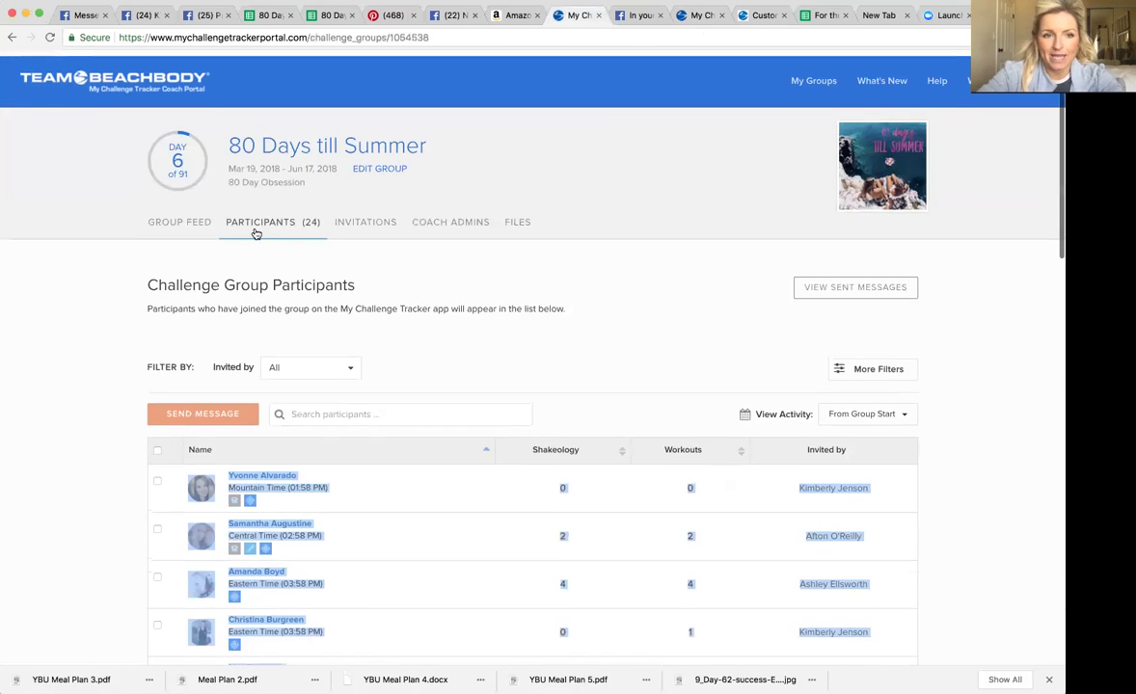
{"action": "left_click", "coordinate": [166, 220]}
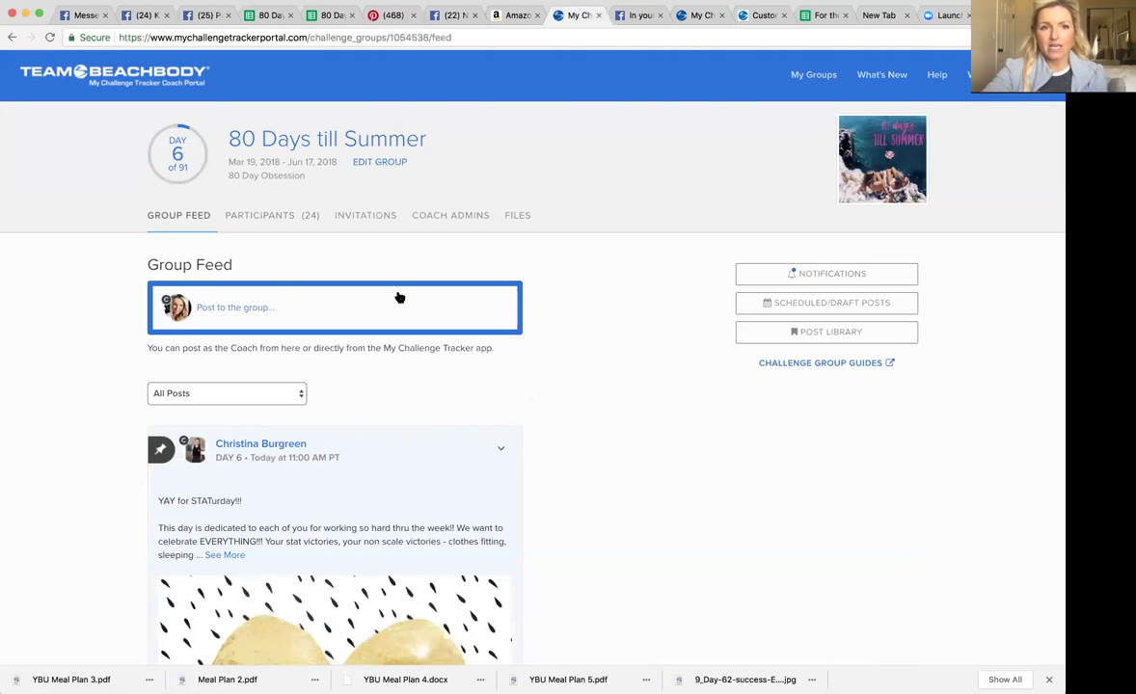
{"action": "left_click", "coordinate": [268, 20]}
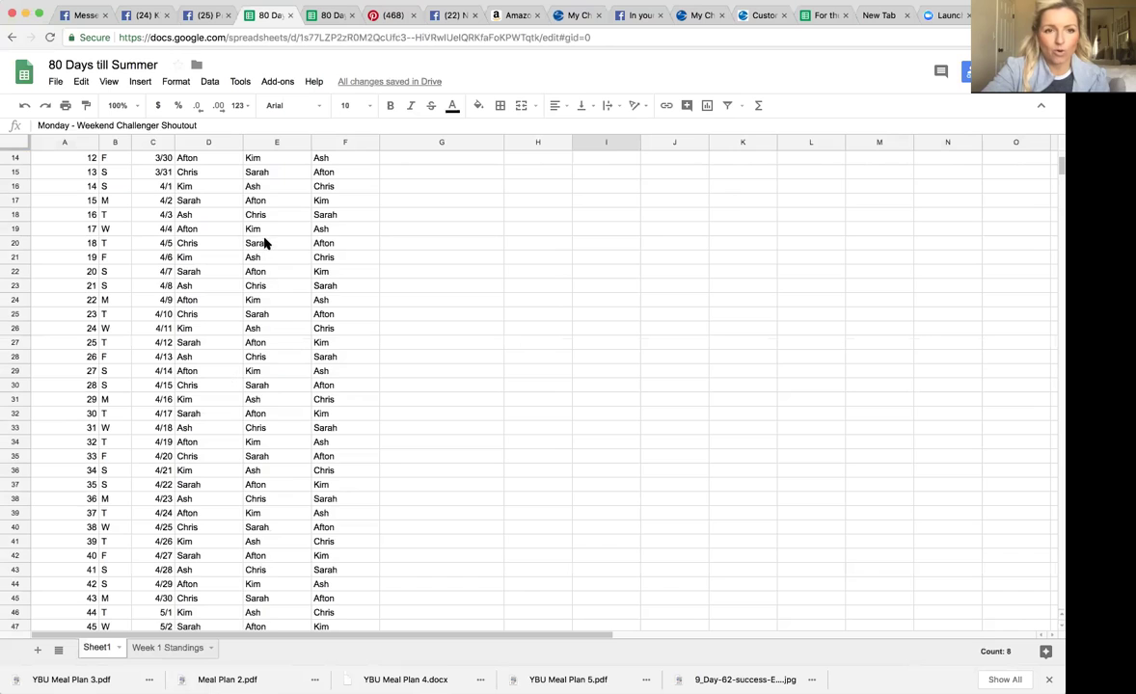
{"action": "left_click", "coordinate": [210, 190]}
{"action": "left_click", "coordinate": [323, 243]}
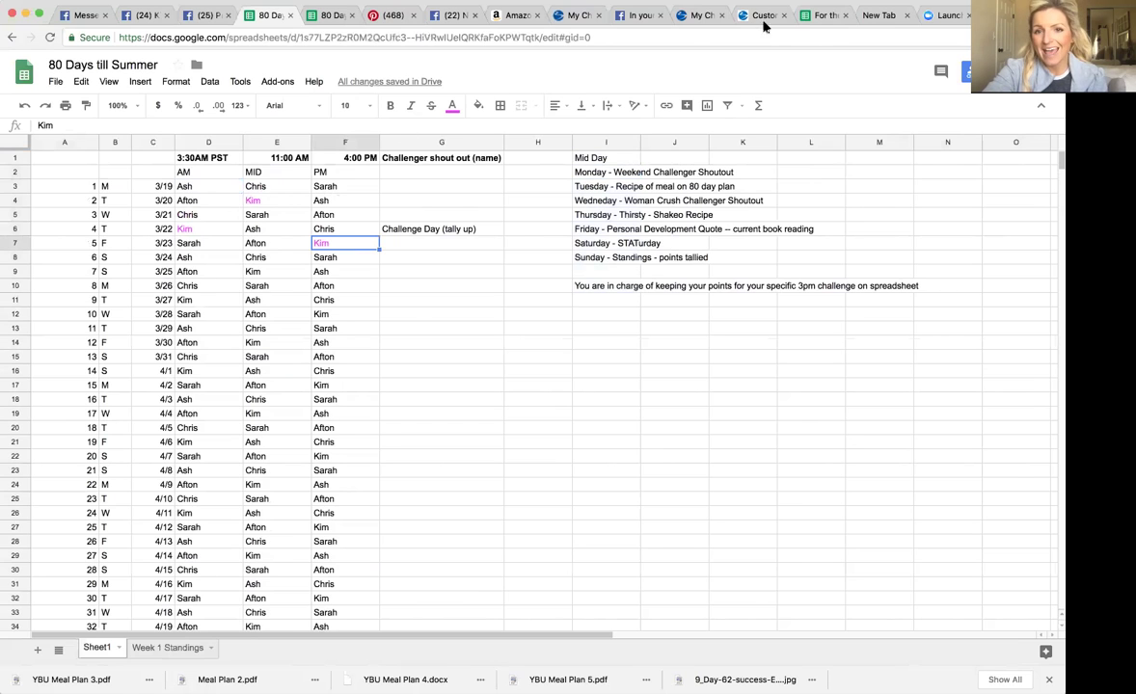
{"action": "left_click", "coordinate": [689, 16]}
{"action": "left_click", "coordinate": [576, 15]}
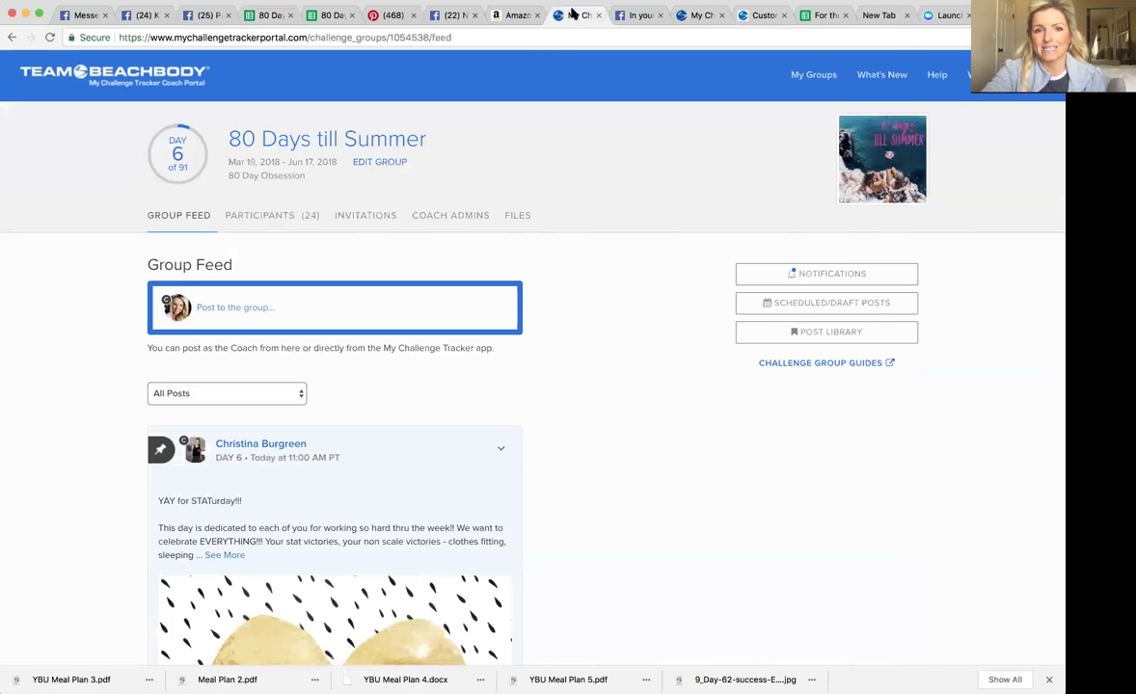
{"action": "left_click", "coordinate": [266, 16]}
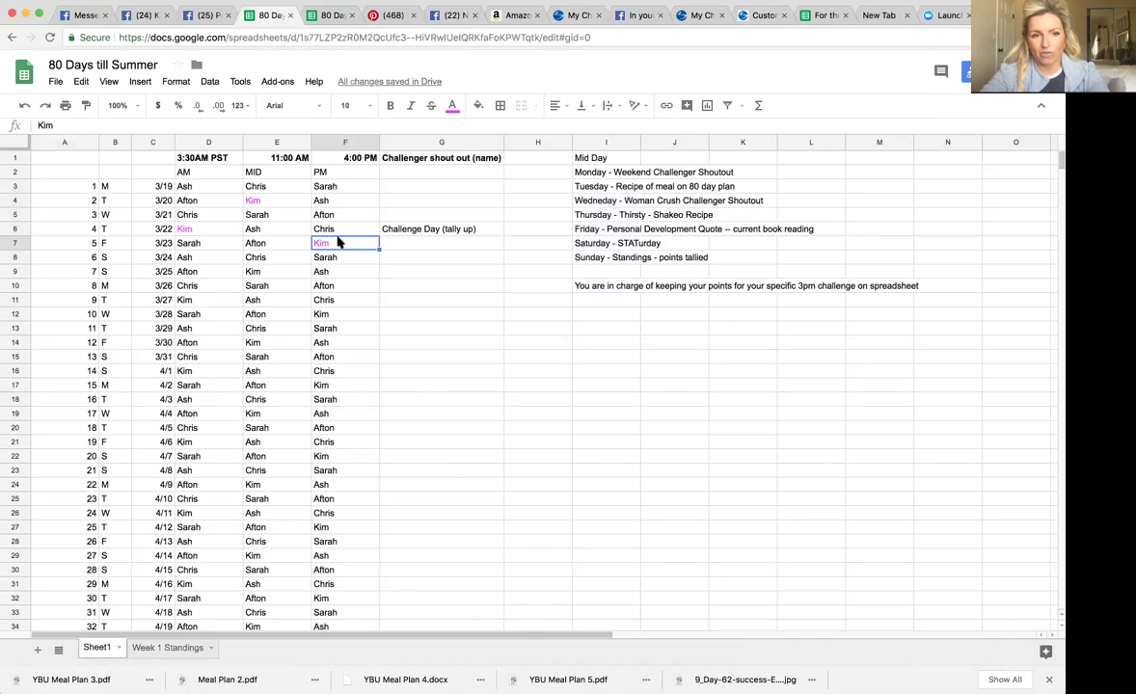
- On Week 1 Standings, step down the Challenge Posts column starting from I2
{"action": "left_click", "coordinate": [184, 648]}
{"action": "left_click", "coordinate": [605, 238]}
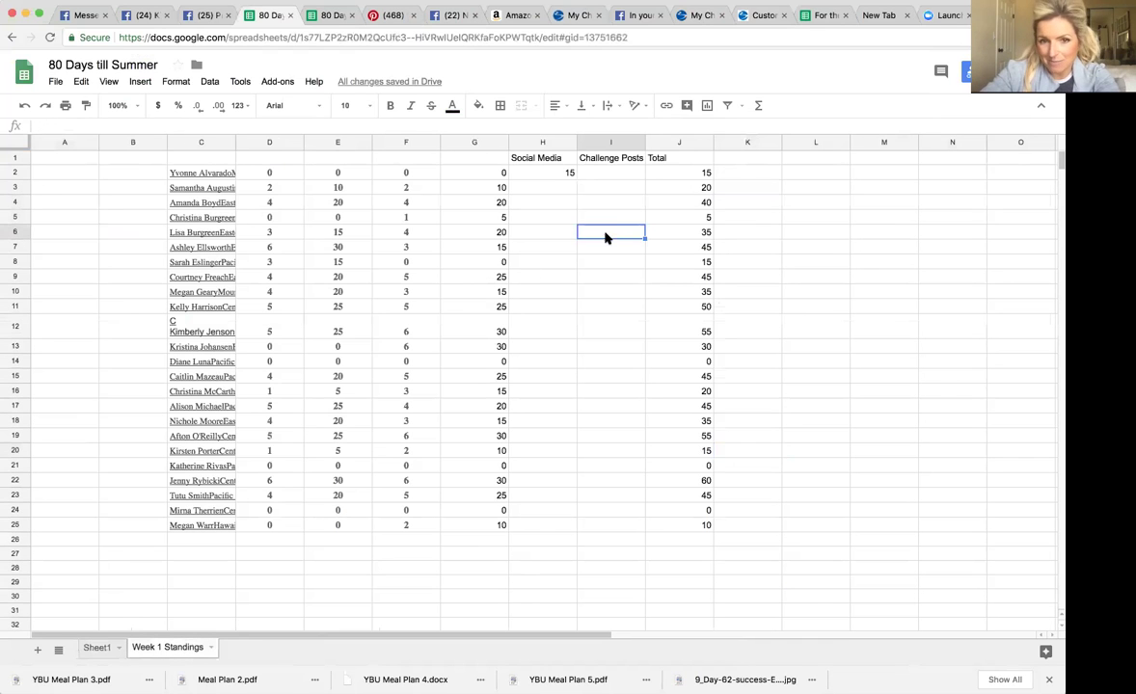
{"action": "left_click", "coordinate": [615, 178]}
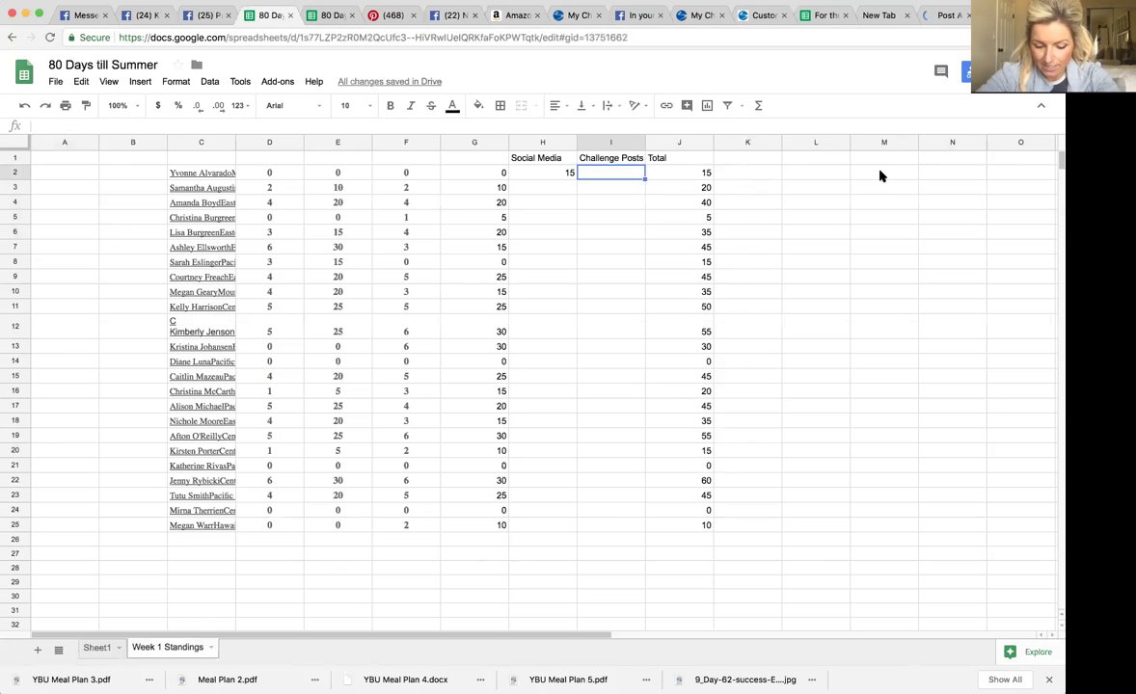
{"action": "key", "text": "Down"}
{"action": "key", "text": "Down"}
{"action": "key", "text": "Down"}
{"action": "key", "text": "Down"}
{"action": "key", "text": "Down"}
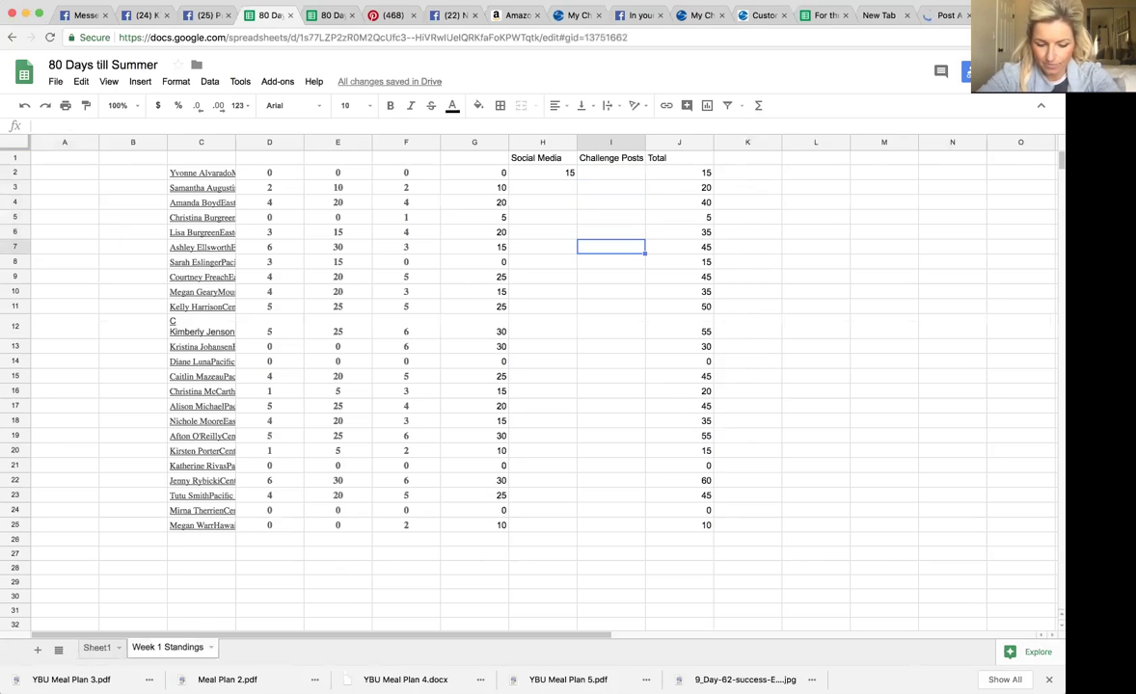
{"action": "key", "text": "Down"}
{"action": "key", "text": "Down"}
{"action": "key", "text": "Down"}
{"action": "key", "text": "Down"}
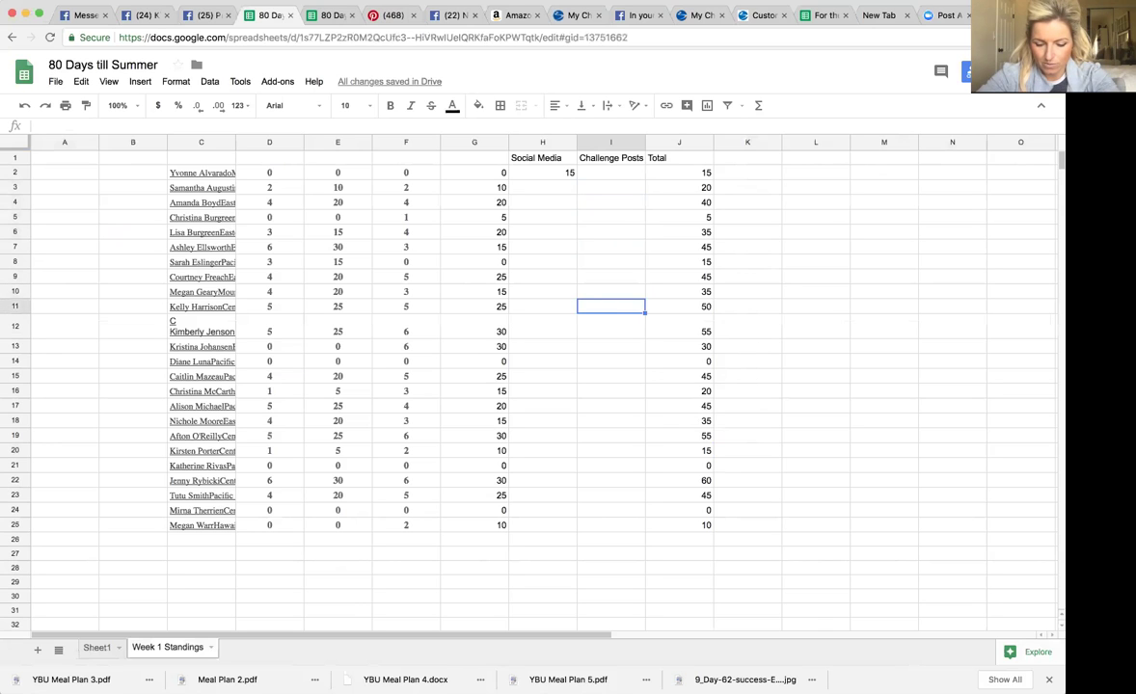
{"action": "key", "text": "Down"}
{"action": "key", "text": "Down"}
{"action": "key", "text": "Down"}
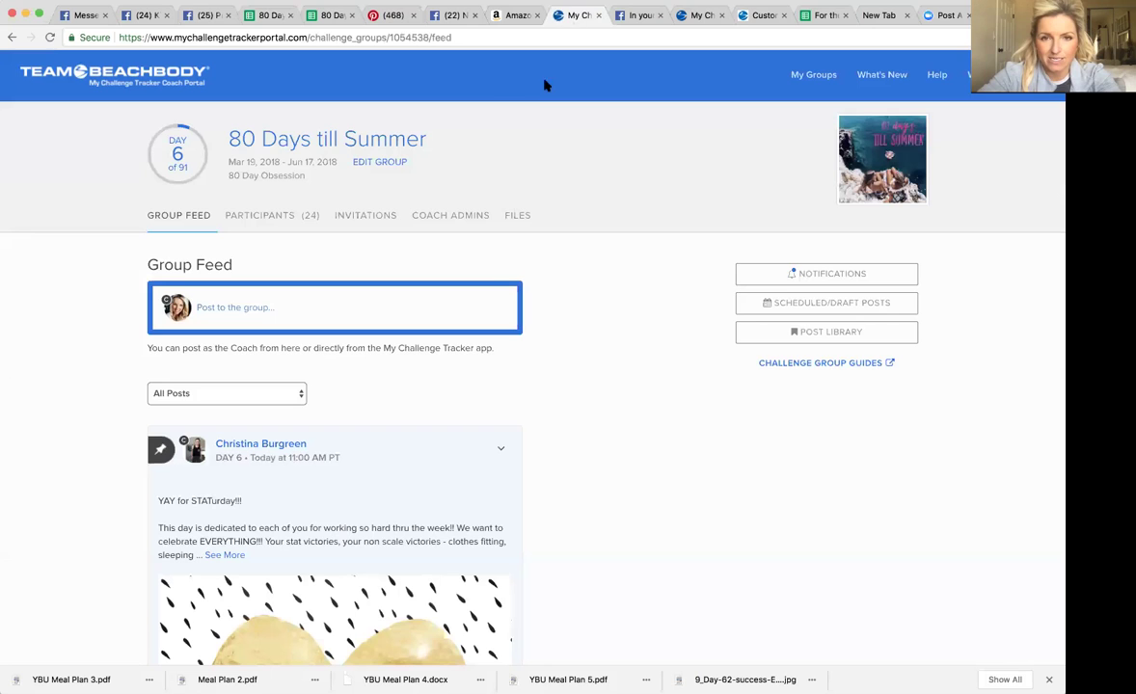
- In the coach portal group feed, reset the page magnification to Actual Size
{"action": "left_click", "coordinate": [577, 16]}
{"action": "scroll", "coordinate": [388, 304], "scroll_direction": "up", "scroll_amount": 5}
{"action": "left_click", "coordinate": [140, 1]}
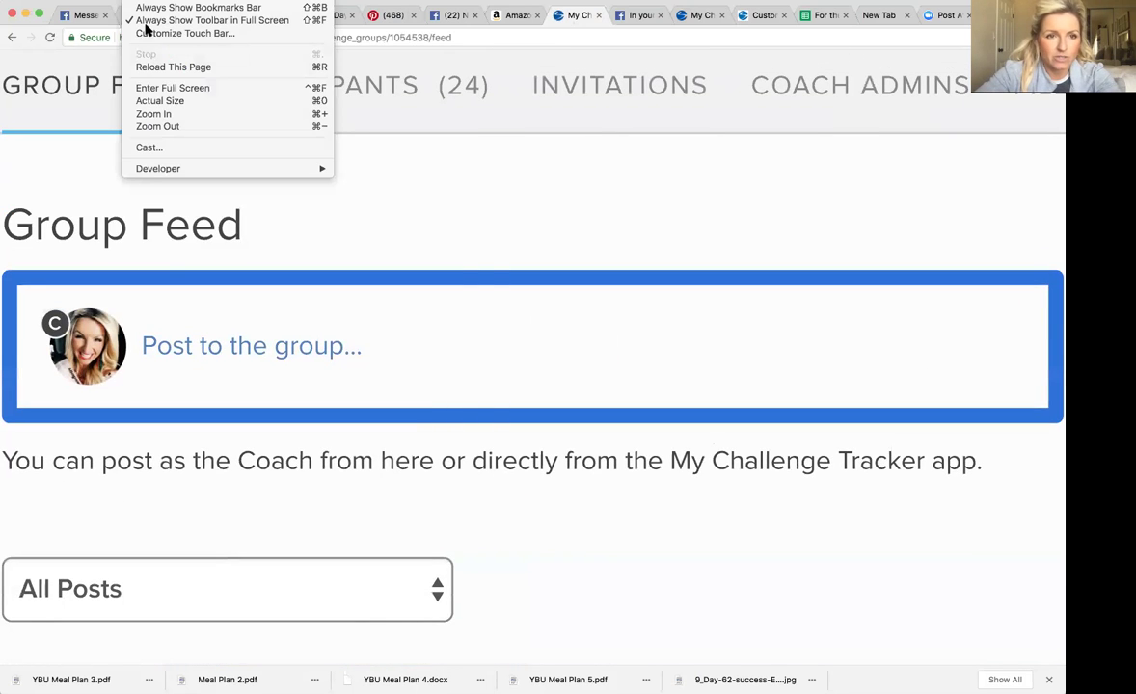
{"action": "left_click", "coordinate": [158, 100]}
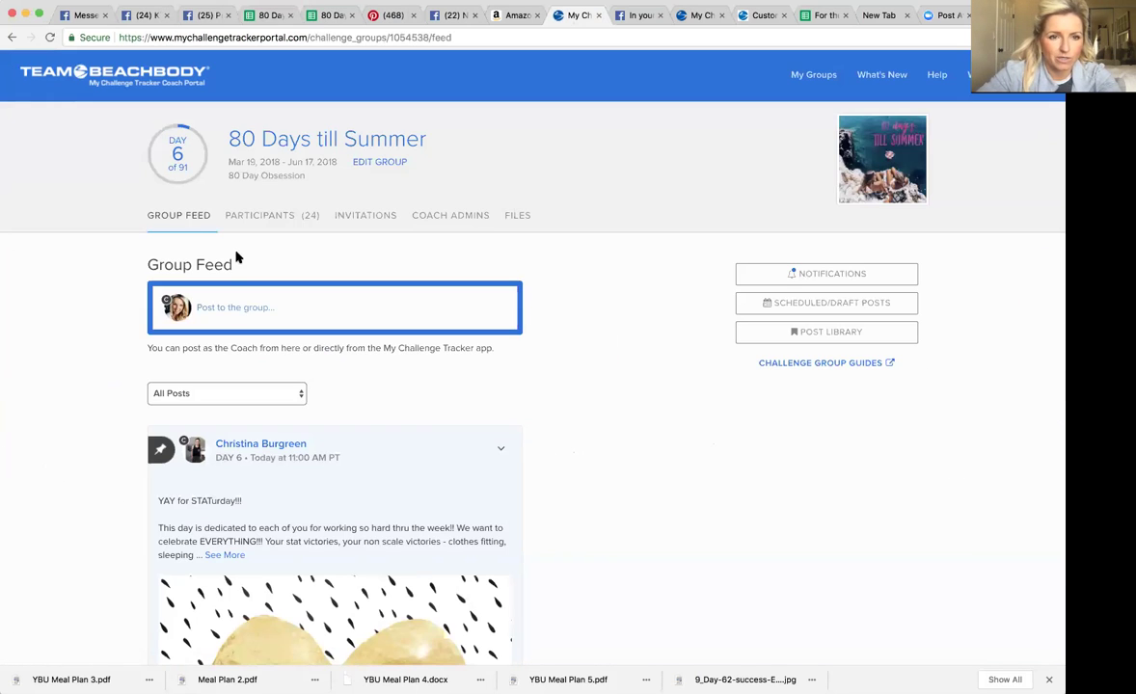
- Filter the group feed to show only My Posts
{"action": "left_click", "coordinate": [229, 393]}
{"action": "left_click", "coordinate": [226, 419]}
{"action": "left_click", "coordinate": [198, 395]}
{"action": "left_click", "coordinate": [199, 383]}
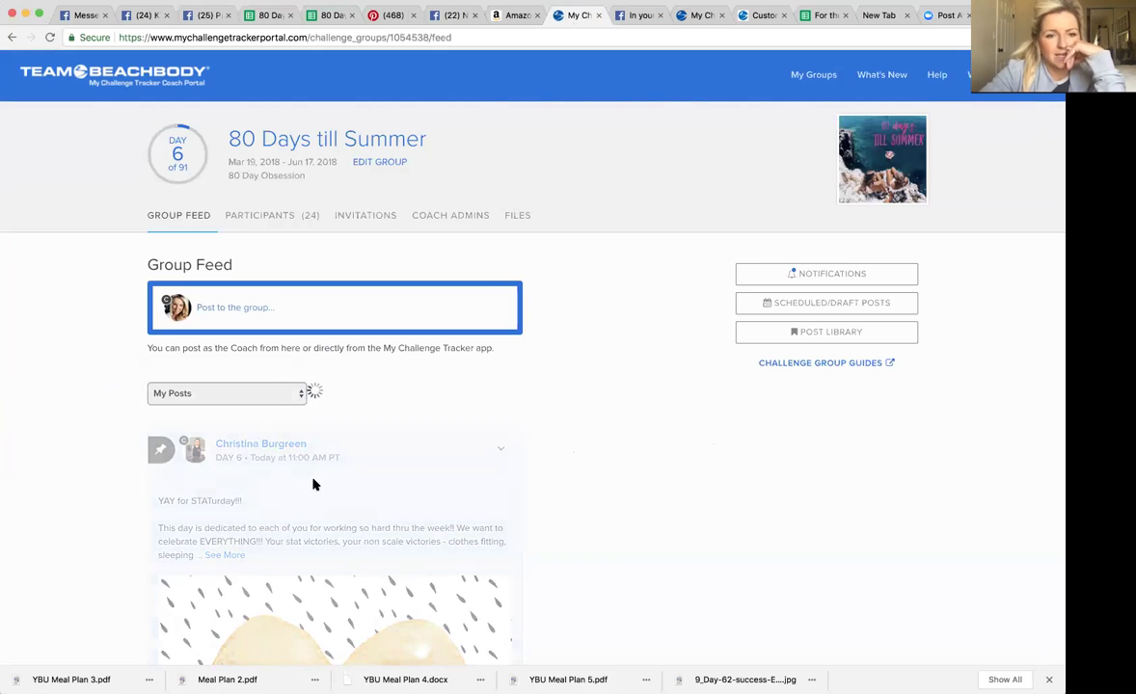
{"action": "scroll", "coordinate": [313, 484], "scroll_direction": "down", "scroll_amount": 15}
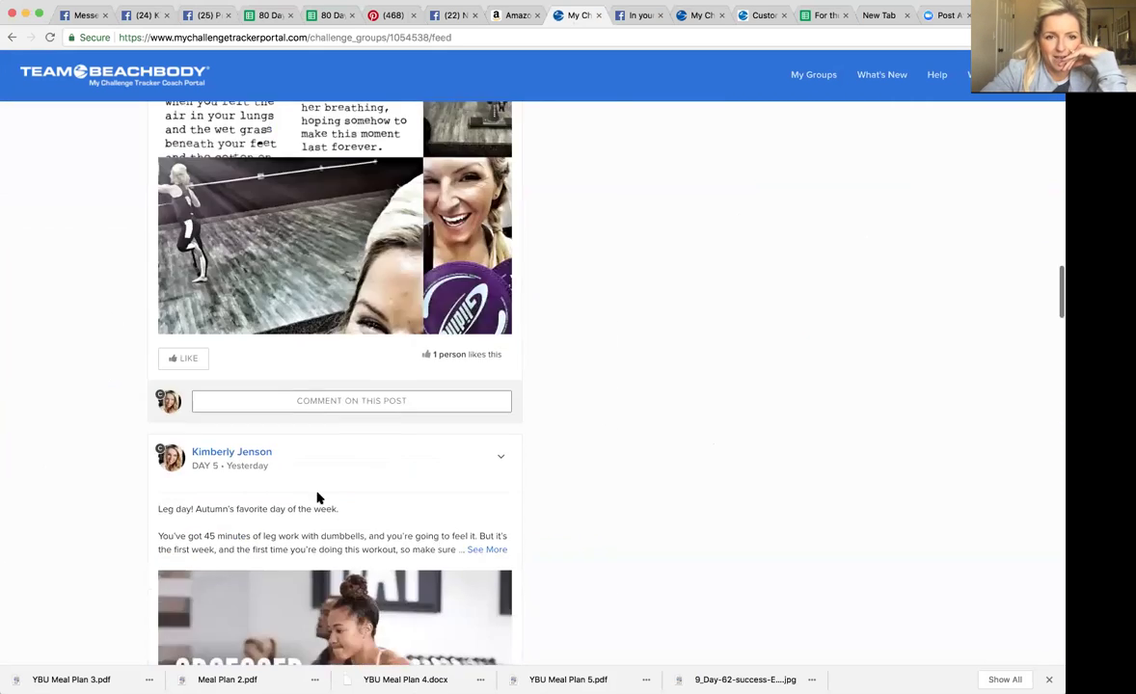
{"action": "scroll", "coordinate": [318, 494], "scroll_direction": "up", "scroll_amount": 5}
{"action": "scroll", "coordinate": [310, 530], "scroll_direction": "down", "scroll_amount": 2}
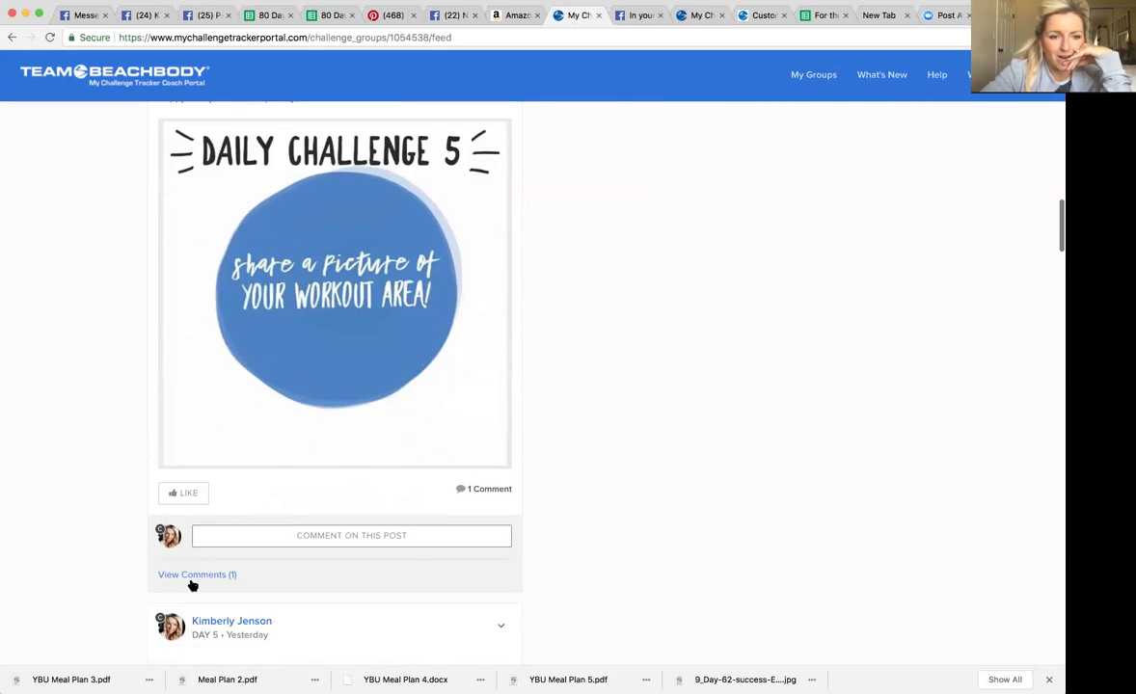
- Expand the comments on the Daily Challenge 5 post
{"action": "left_click", "coordinate": [194, 578]}
{"action": "scroll", "coordinate": [367, 544], "scroll_direction": "down", "scroll_amount": 3}
{"action": "scroll", "coordinate": [367, 545], "scroll_direction": "up", "scroll_amount": 1}
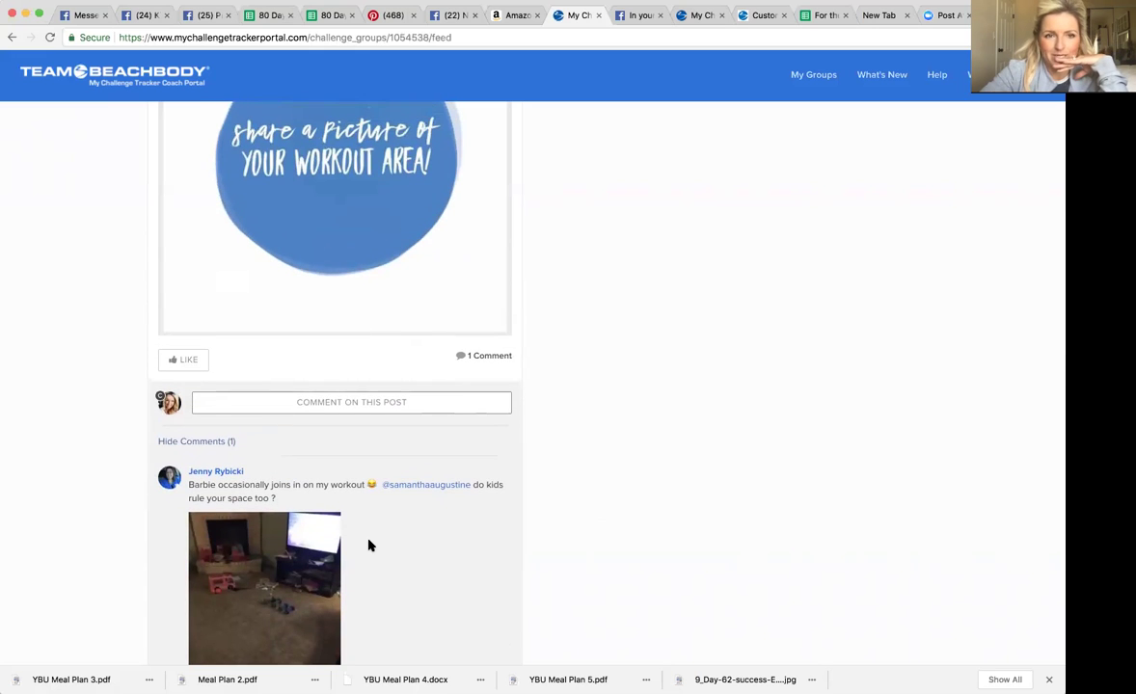
{"action": "scroll", "coordinate": [367, 545], "scroll_direction": "down", "scroll_amount": 3}
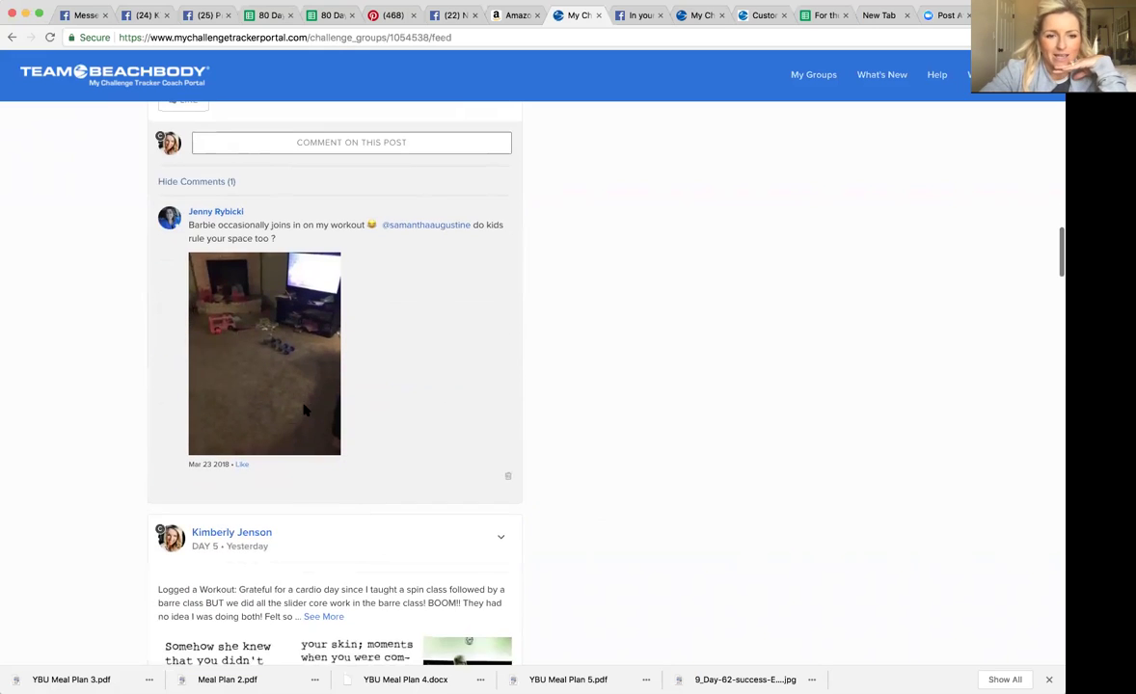
- Enter 5 Challenge Posts points in I22, raising that participant's total to 65
{"action": "left_click", "coordinate": [267, 14]}
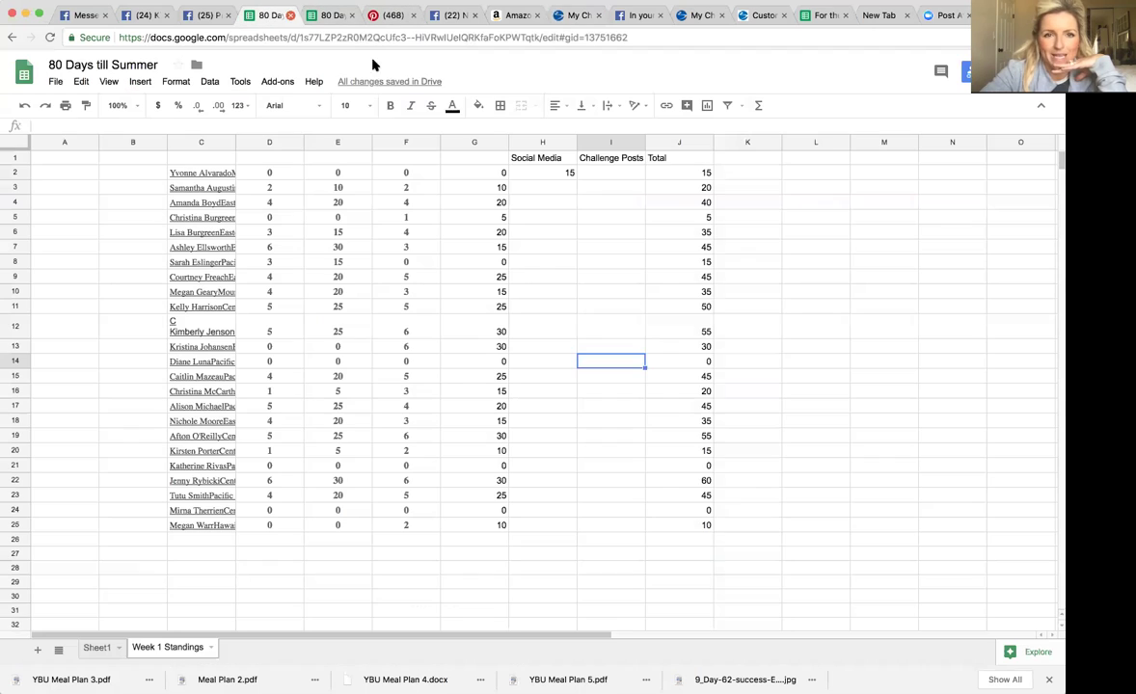
{"action": "left_click", "coordinate": [602, 177]}
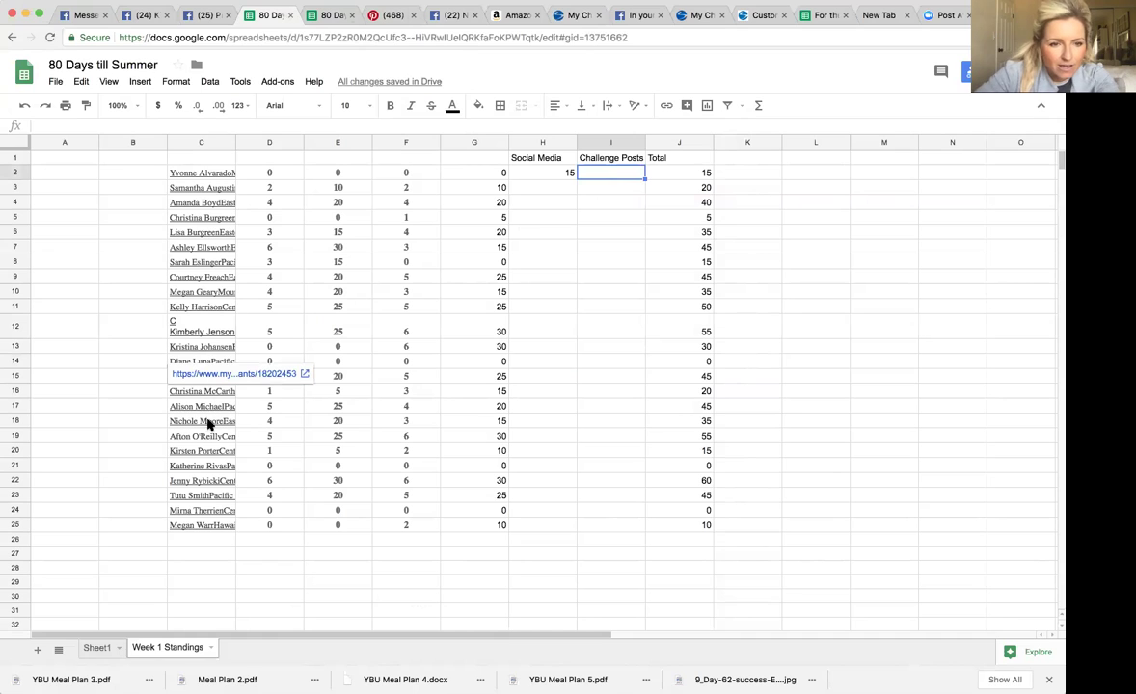
{"action": "left_click", "coordinate": [316, 349]}
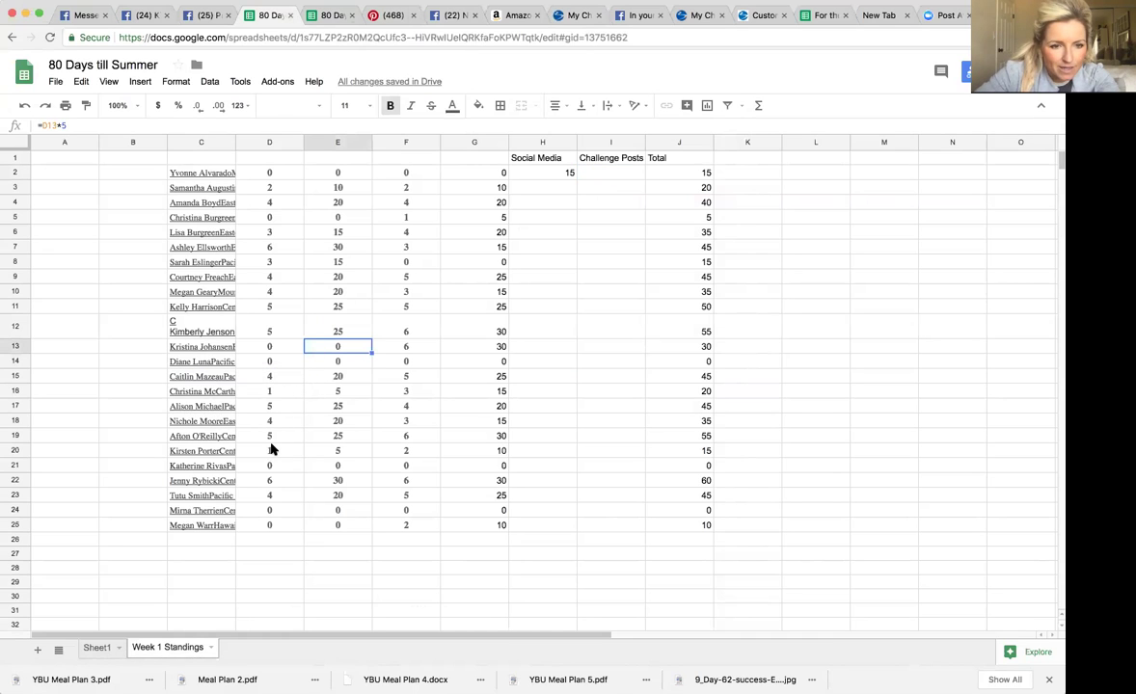
{"action": "left_click", "coordinate": [589, 480]}
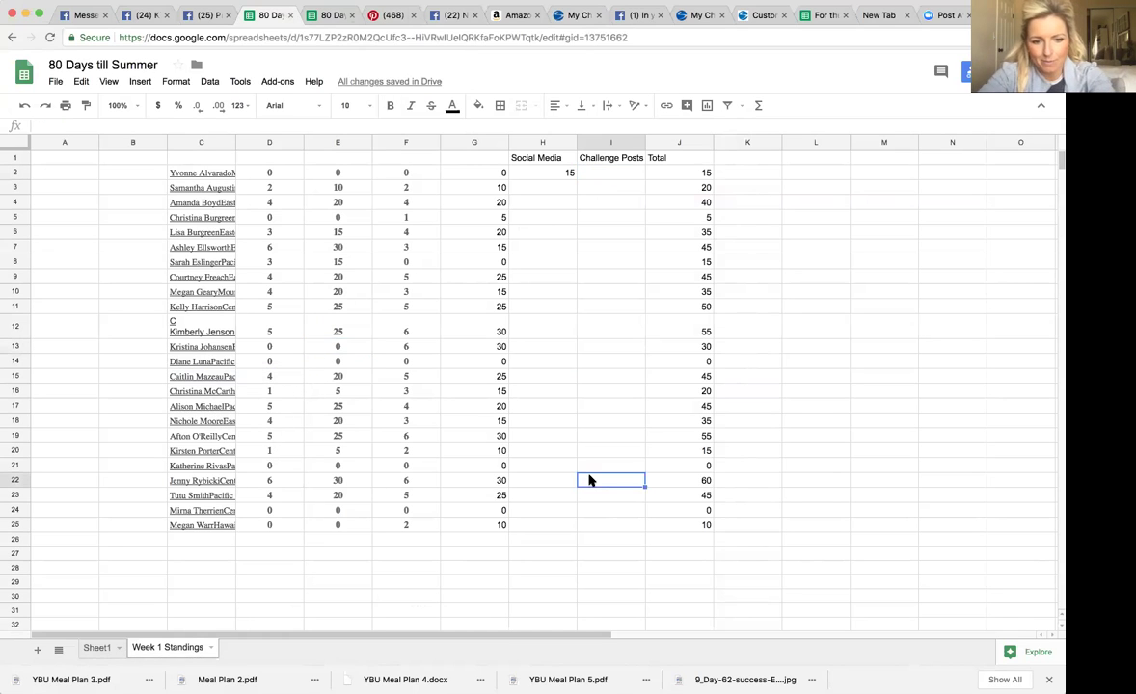
{"action": "type", "text": "5"}
{"action": "key", "text": "Return"}
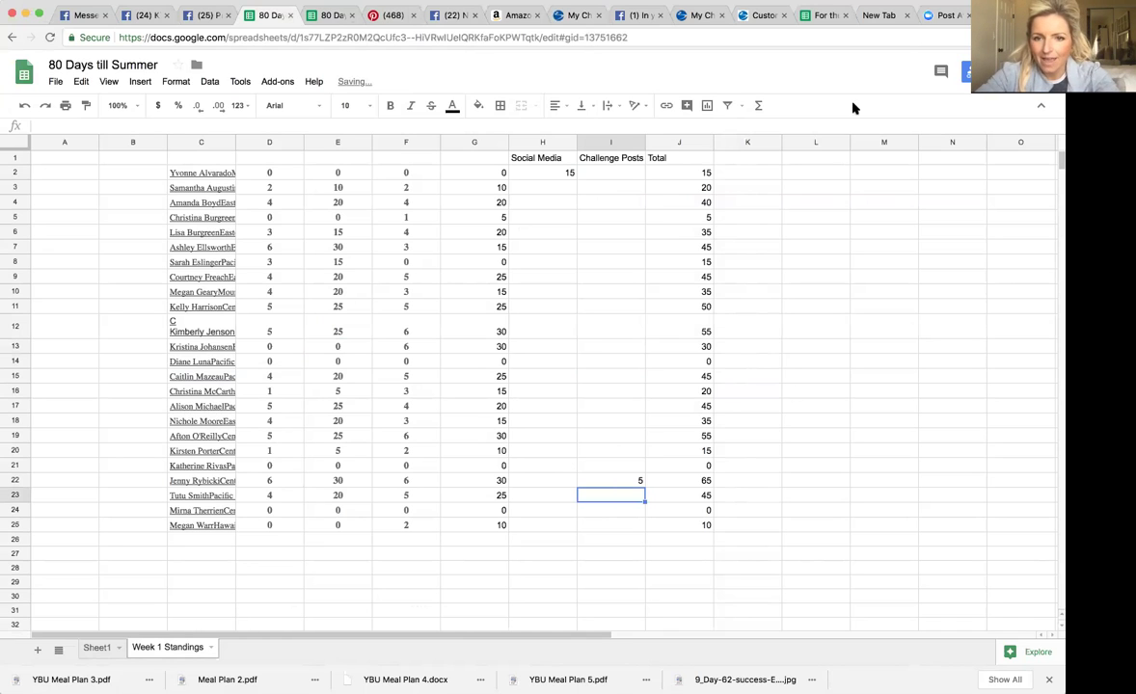
{"action": "left_click", "coordinate": [797, 435]}
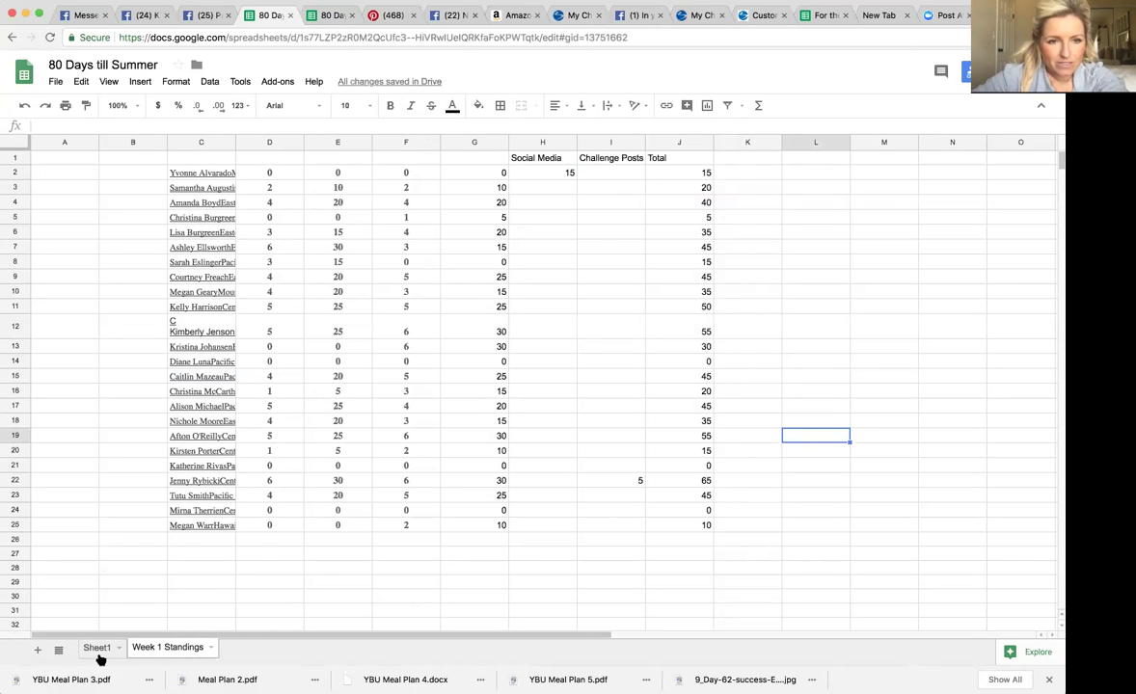
- Check the Sheet1 schedule, then return to Week 1 Standings
{"action": "left_click", "coordinate": [97, 647]}
{"action": "left_click", "coordinate": [290, 272]}
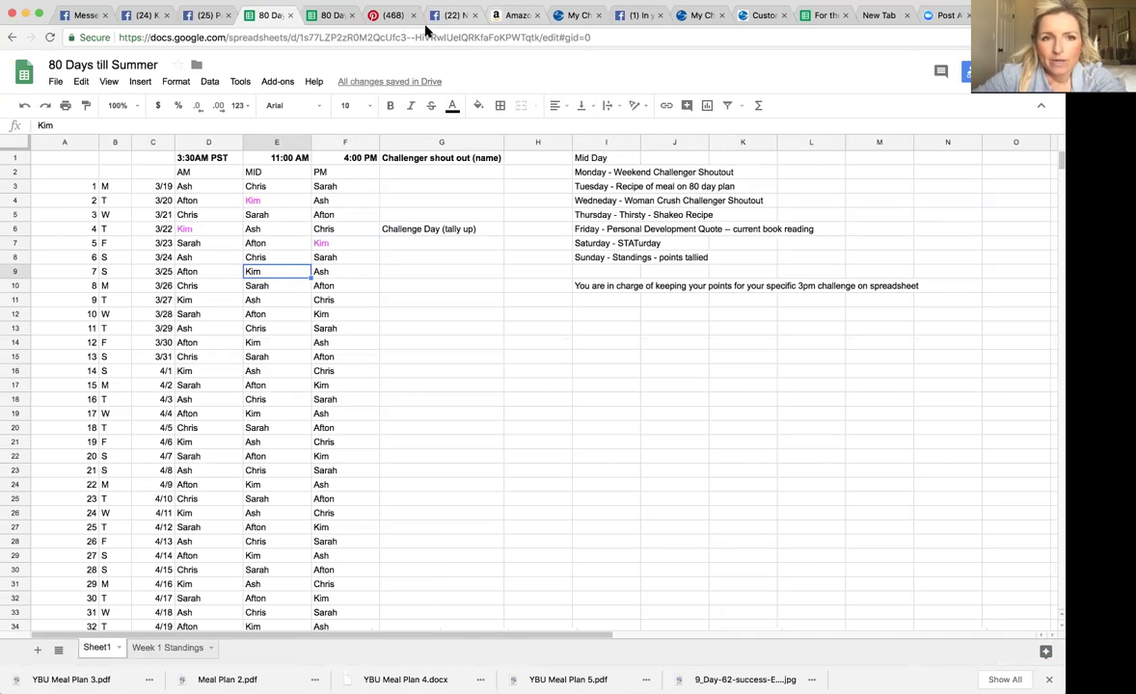
{"action": "left_click", "coordinate": [164, 647]}
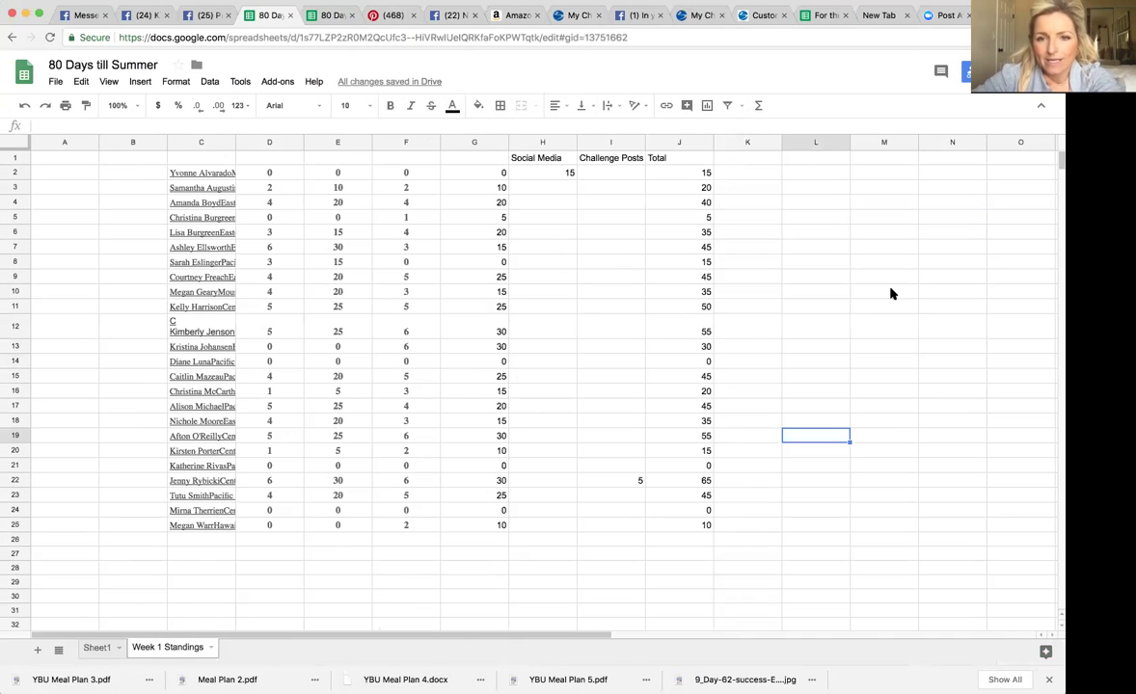
- Sort the Week 1 Standings sheet by the Total column, Z → A (highest first)
{"action": "left_click", "coordinate": [706, 144]}
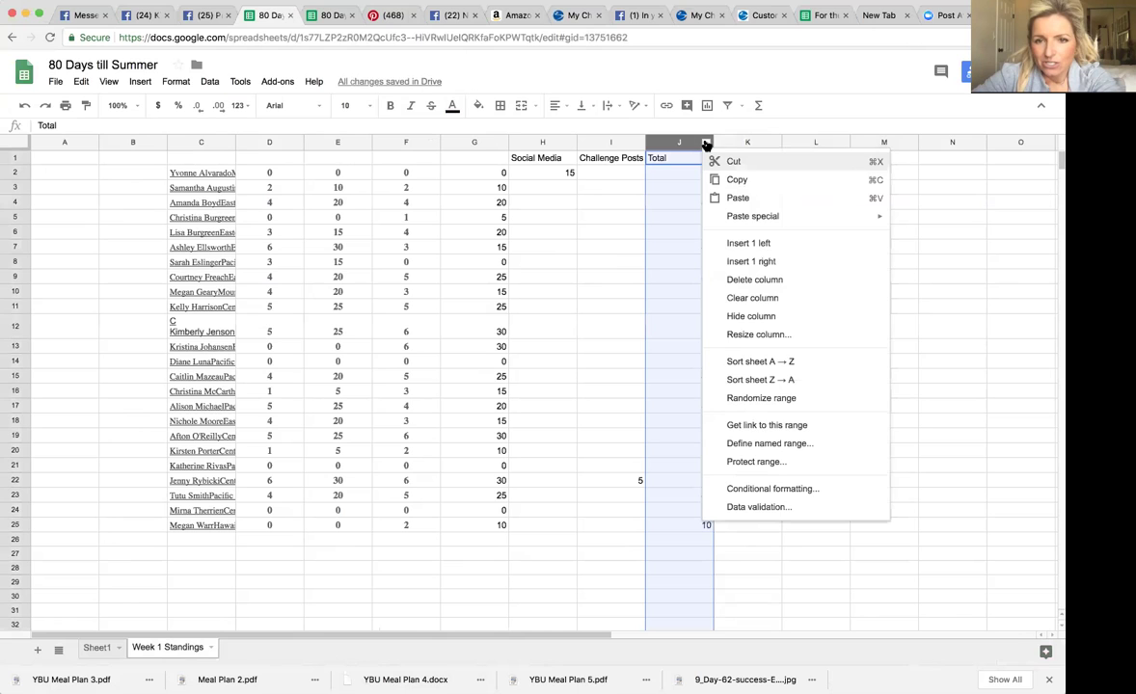
{"action": "left_click", "coordinate": [761, 361]}
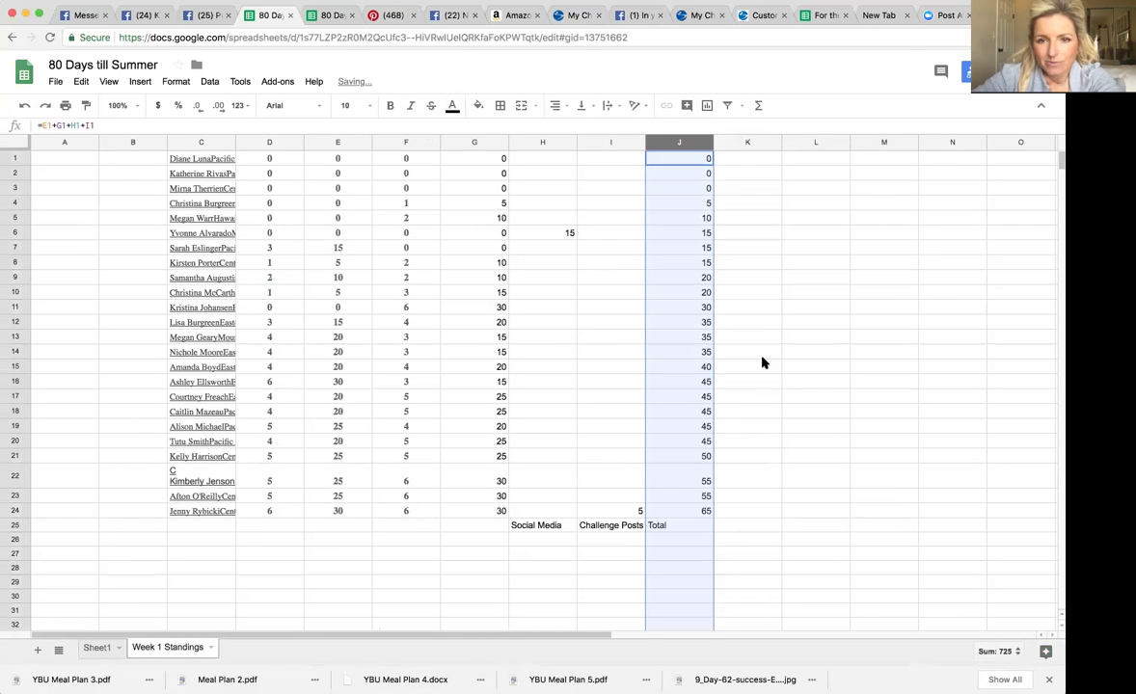
{"action": "left_click", "coordinate": [706, 144]}
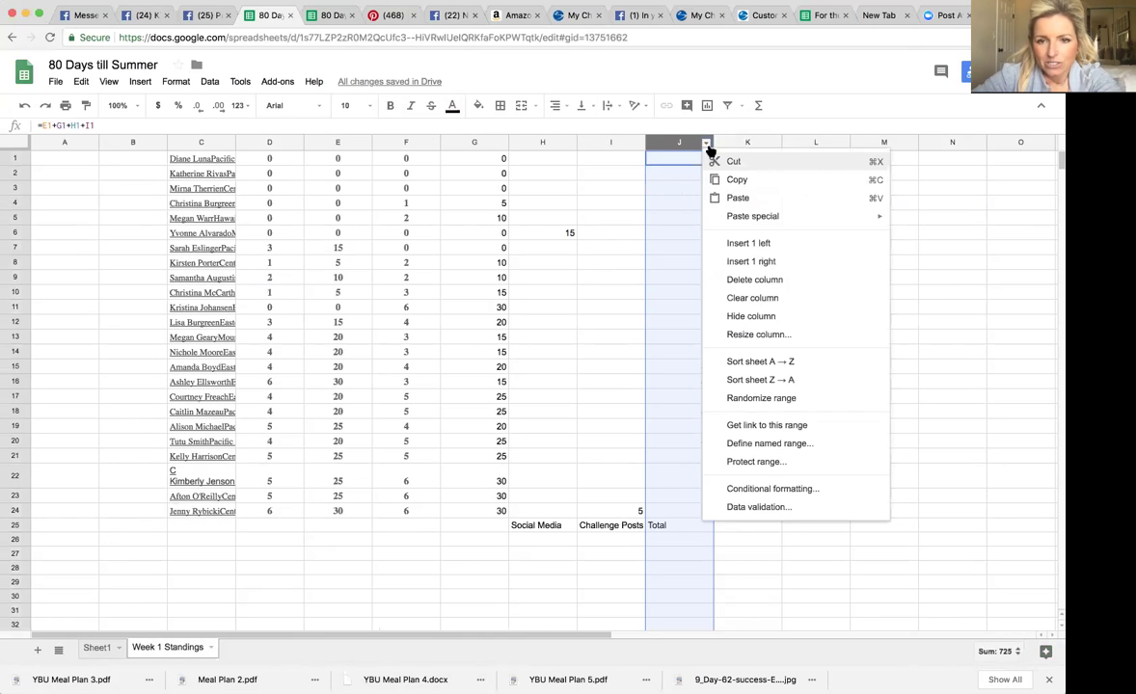
{"action": "left_click", "coordinate": [779, 380]}
{"action": "left_click", "coordinate": [789, 351]}
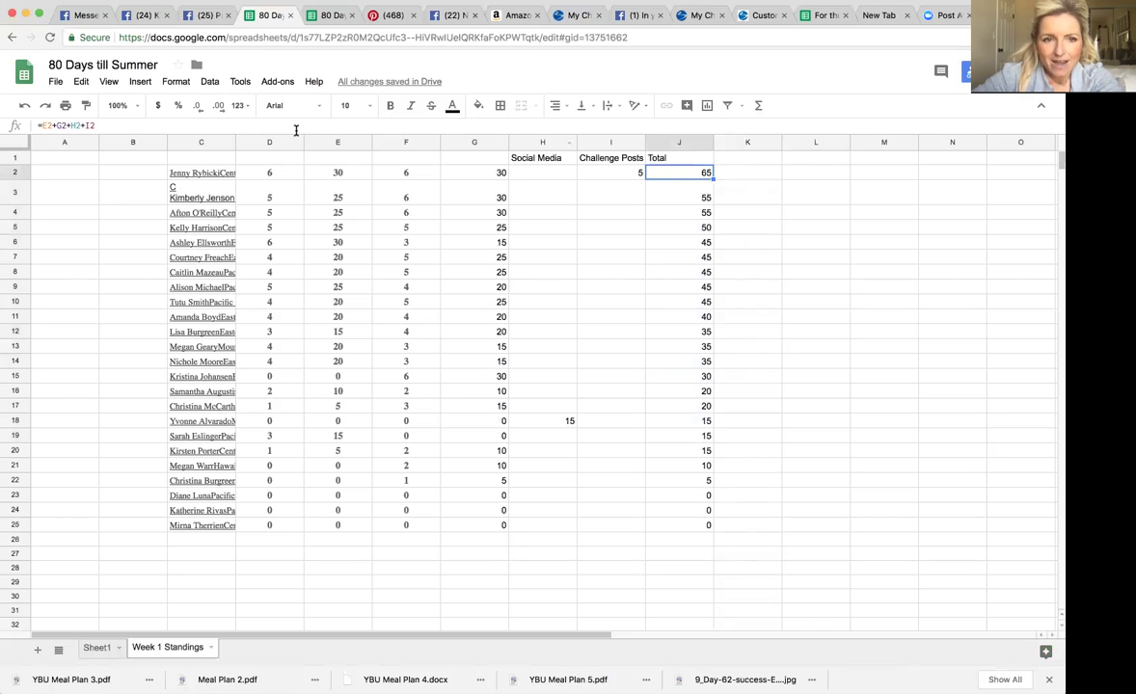
- Hide score columns D through I so names sit beside Totals
{"action": "left_click_drag", "start_coordinate": [256, 142], "coordinate": [636, 143]}
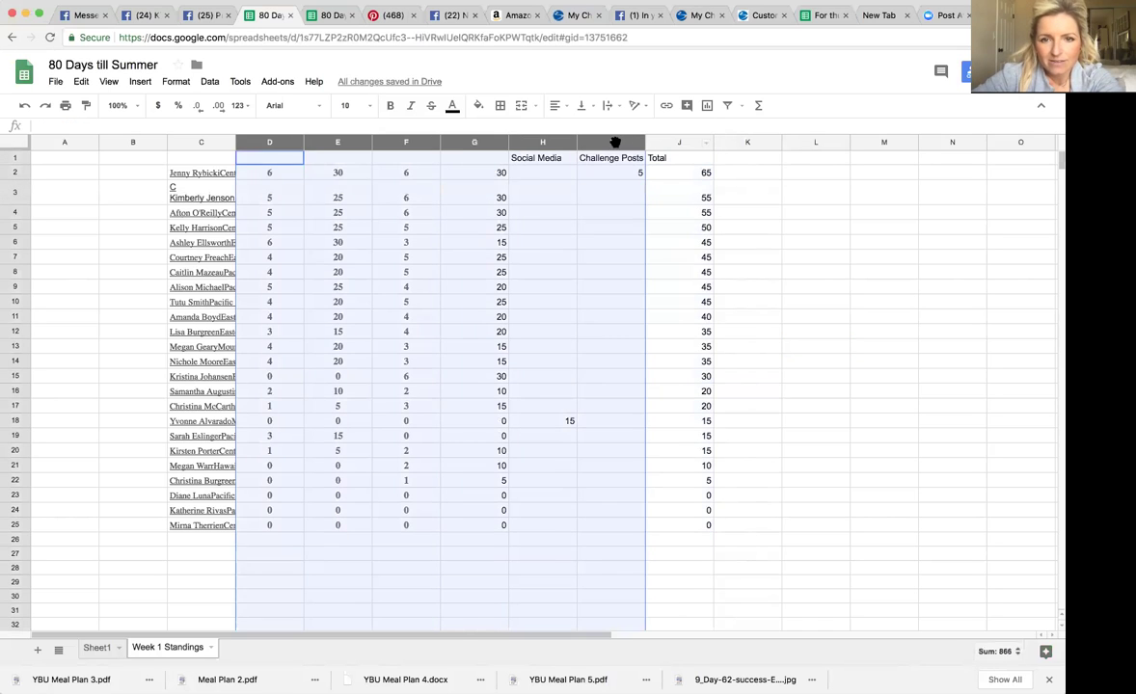
{"action": "left_click", "coordinate": [581, 143]}
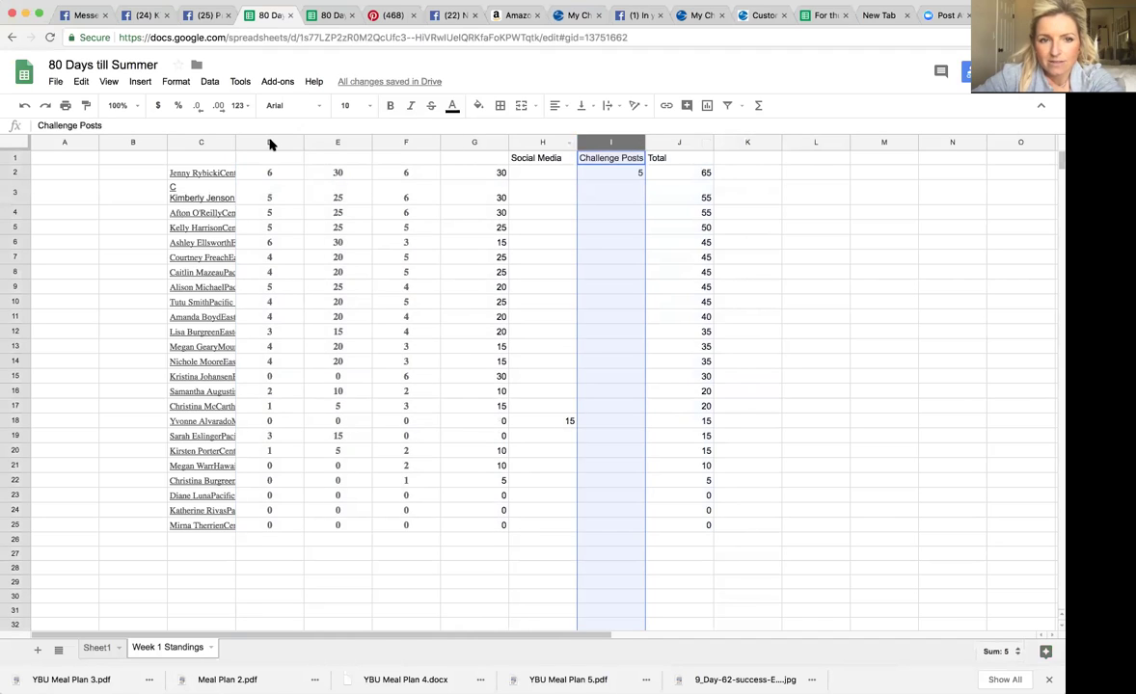
{"action": "left_click_drag", "start_coordinate": [256, 143], "coordinate": [599, 147]}
{"action": "left_click", "coordinate": [110, 83]}
{"action": "mouse_move", "coordinate": [216, 84]}
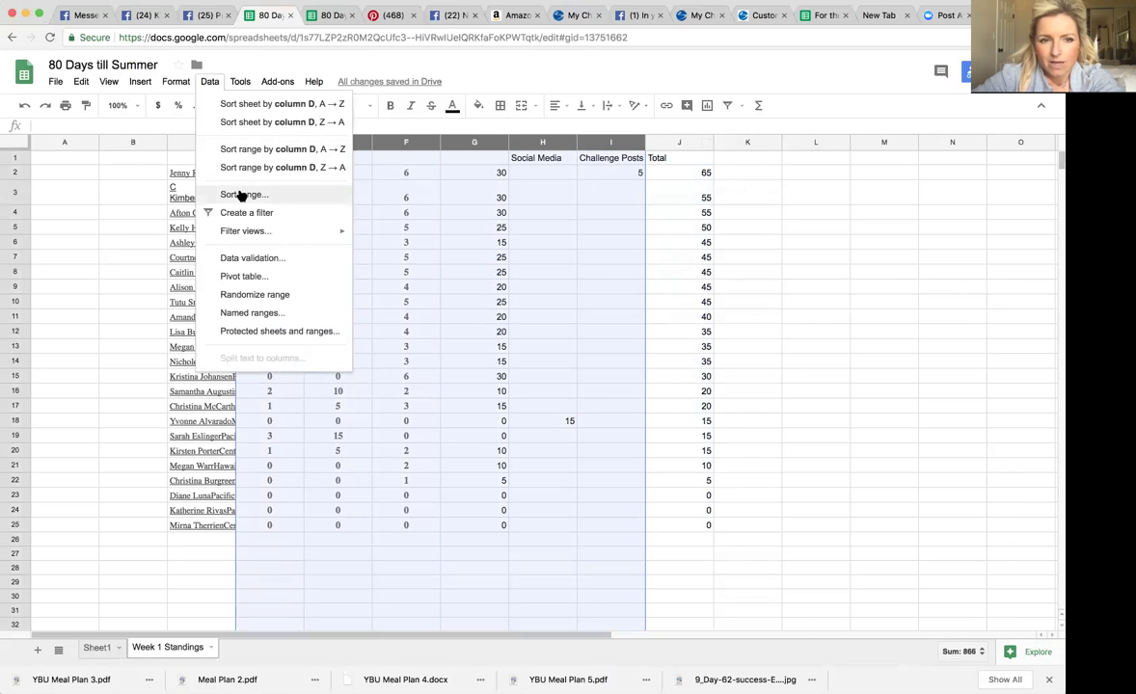
{"action": "mouse_move", "coordinate": [168, 85]}
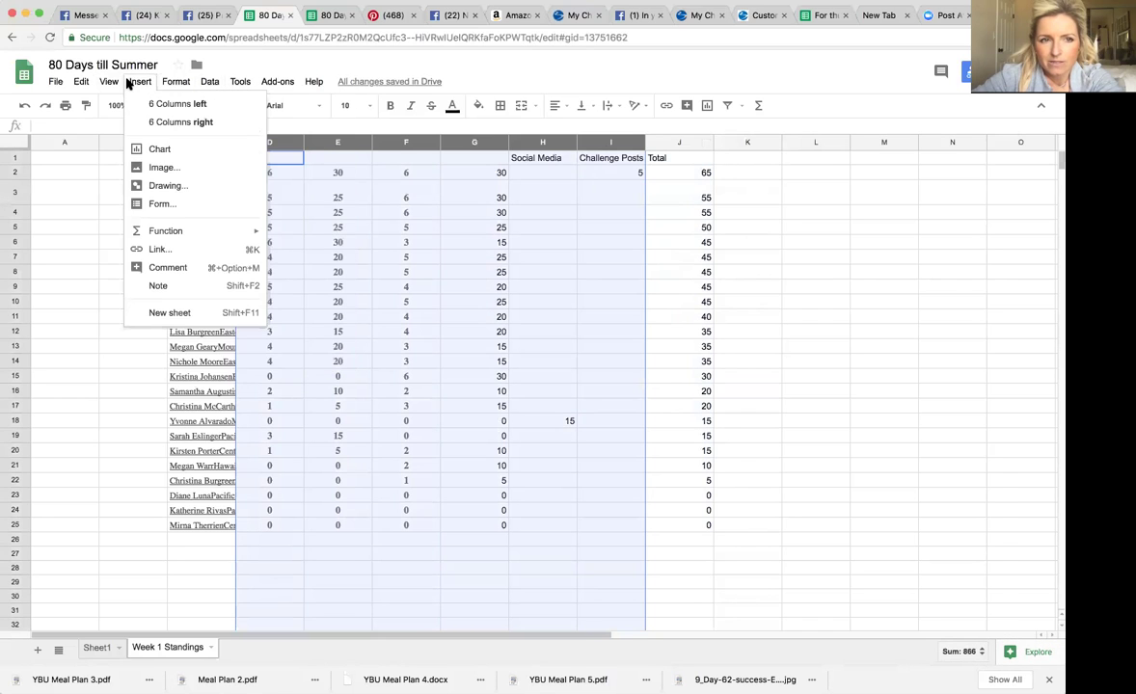
{"action": "left_click", "coordinate": [371, 145]}
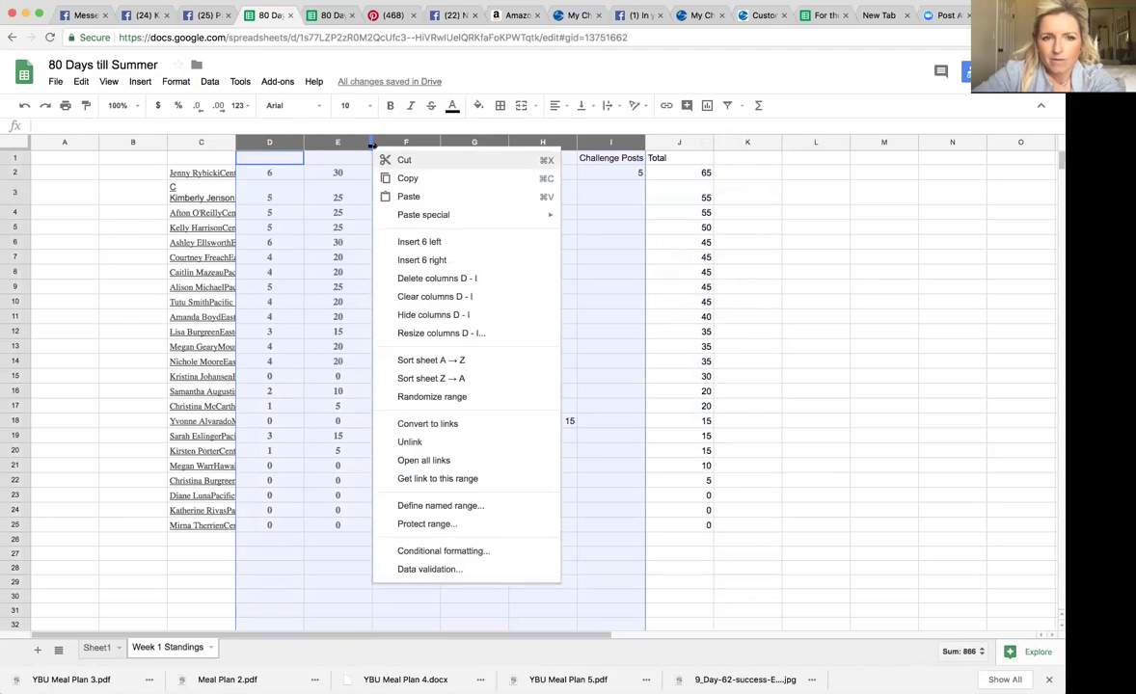
{"action": "right_click", "coordinate": [413, 144]}
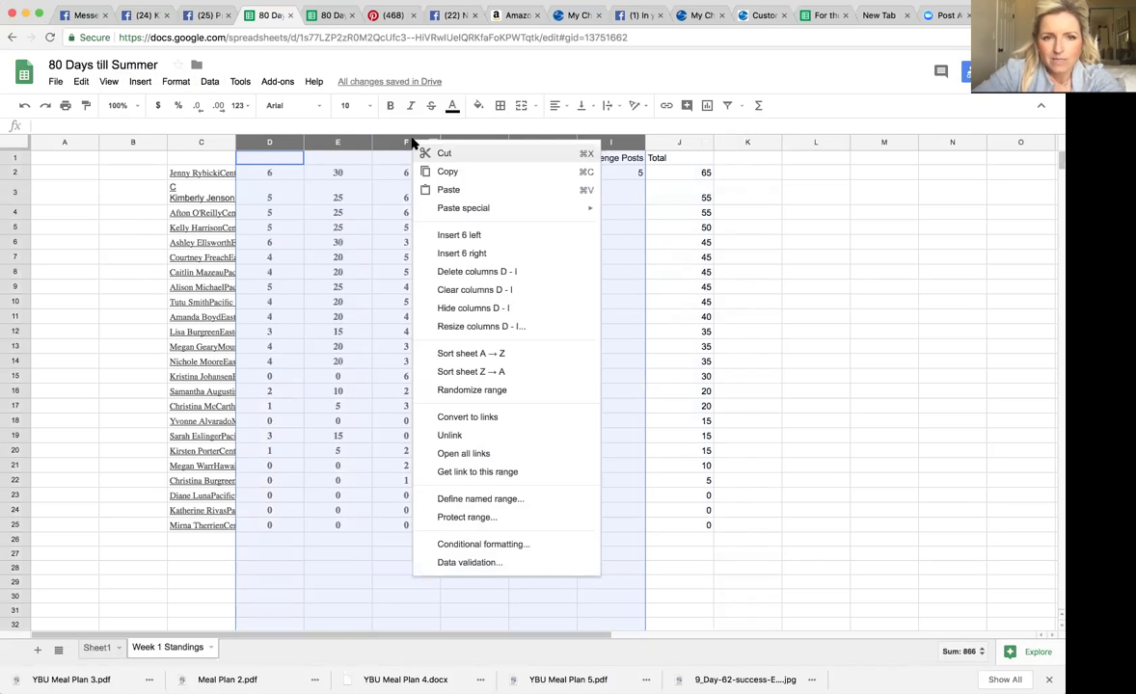
{"action": "left_click", "coordinate": [482, 309]}
- Copy range C2:J22, names and Totals of everyone scoring above zero
{"action": "left_click", "coordinate": [396, 223]}
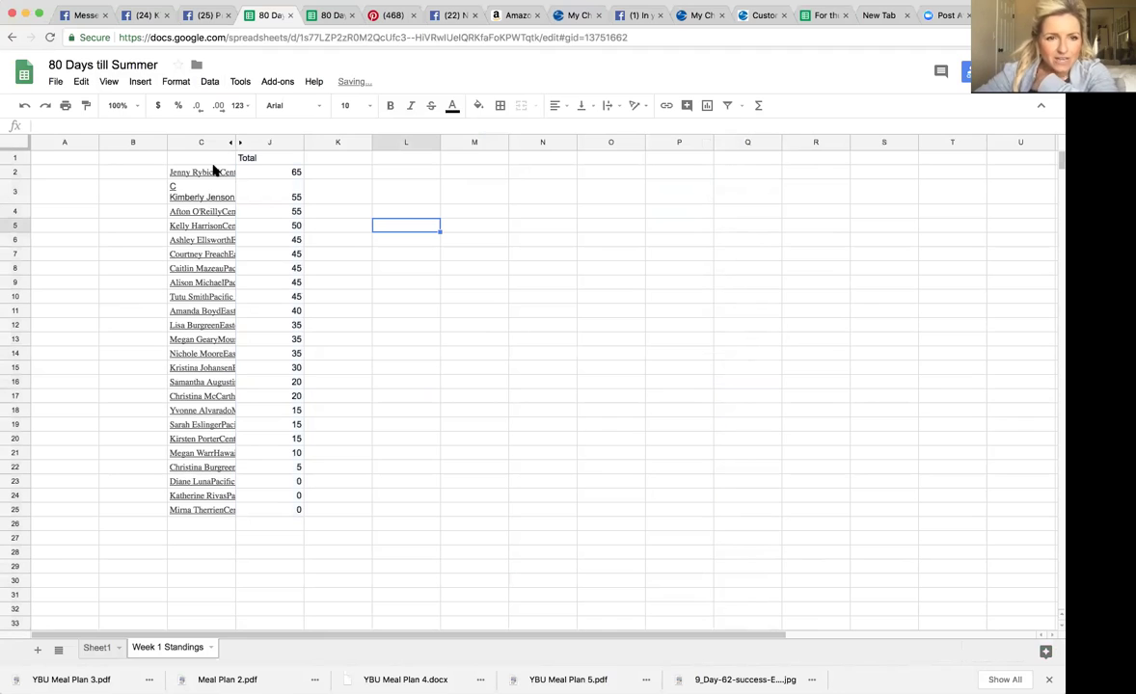
{"action": "left_click_drag", "start_coordinate": [213, 170], "coordinate": [287, 472]}
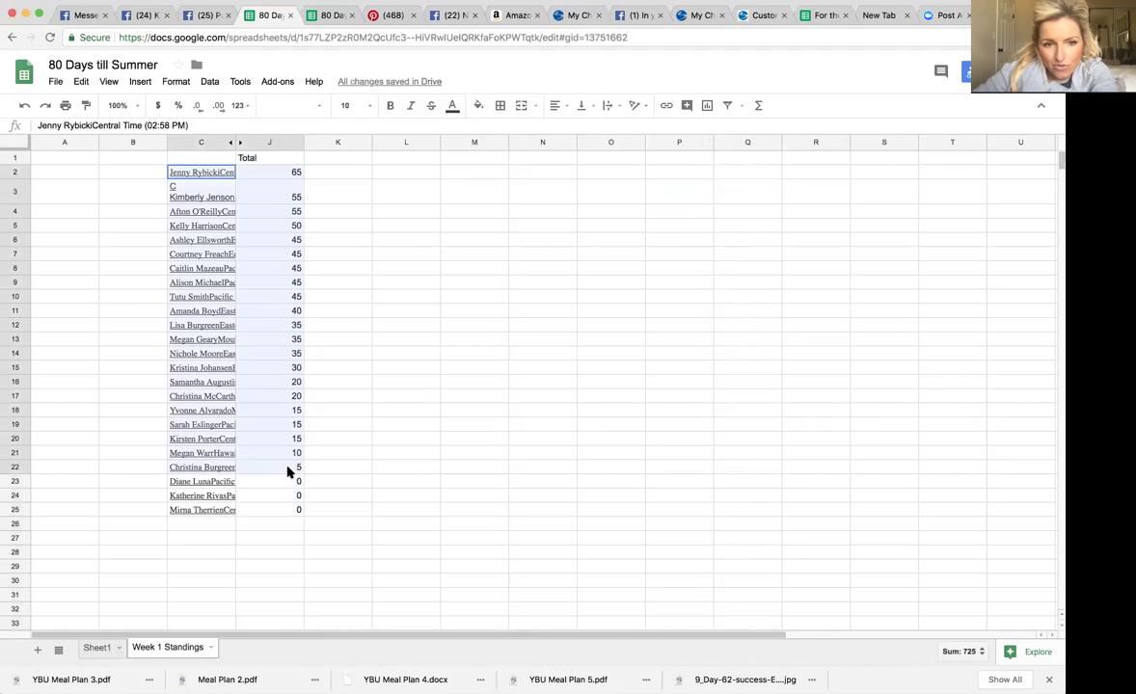
{"action": "left_click_drag", "start_coordinate": [287, 472], "coordinate": [289, 471]}
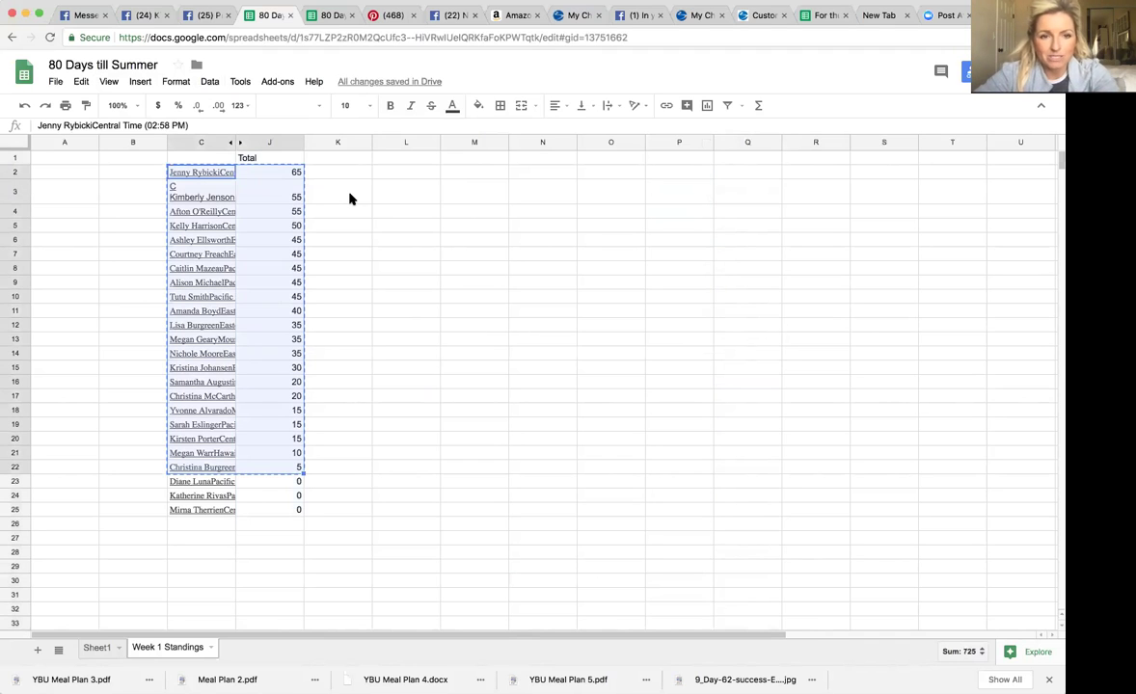
{"action": "key", "text": "super+c"}
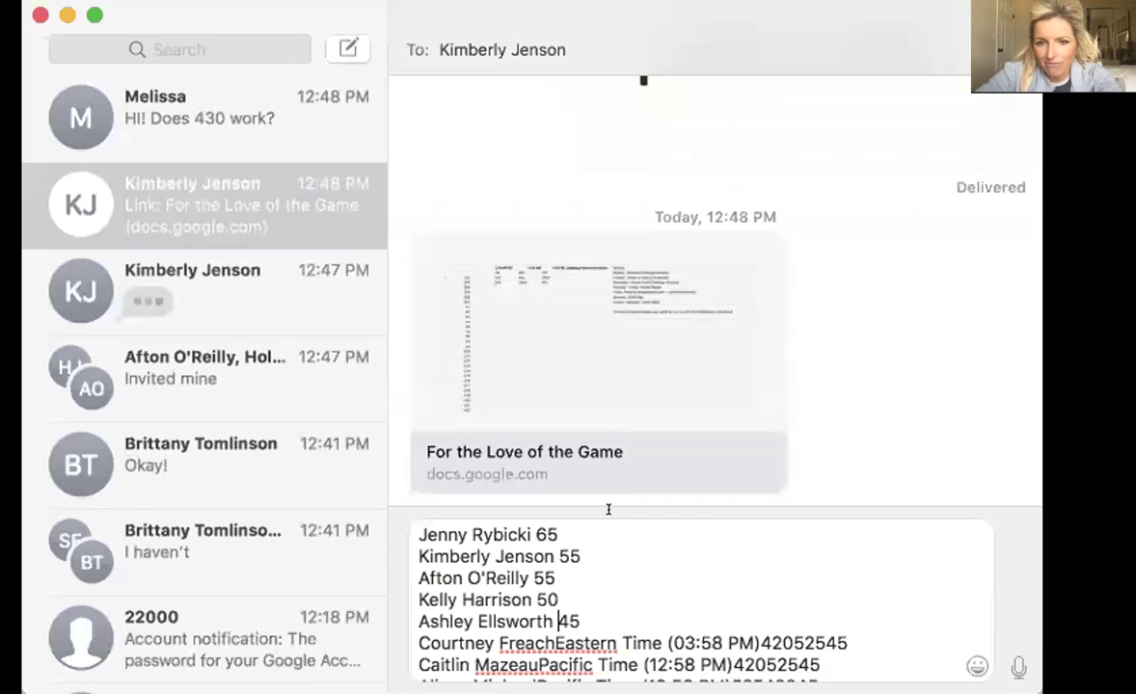
- Remove the time-zone text and stray digits from the sixth through tenth entries
{"action": "scroll", "coordinate": [616, 596], "scroll_direction": "down", "scroll_amount": 3}
{"action": "scroll", "coordinate": [809, 532], "scroll_direction": "up", "scroll_amount": 1}
{"action": "left_click_drag", "start_coordinate": [824, 576], "coordinate": [548, 576]}
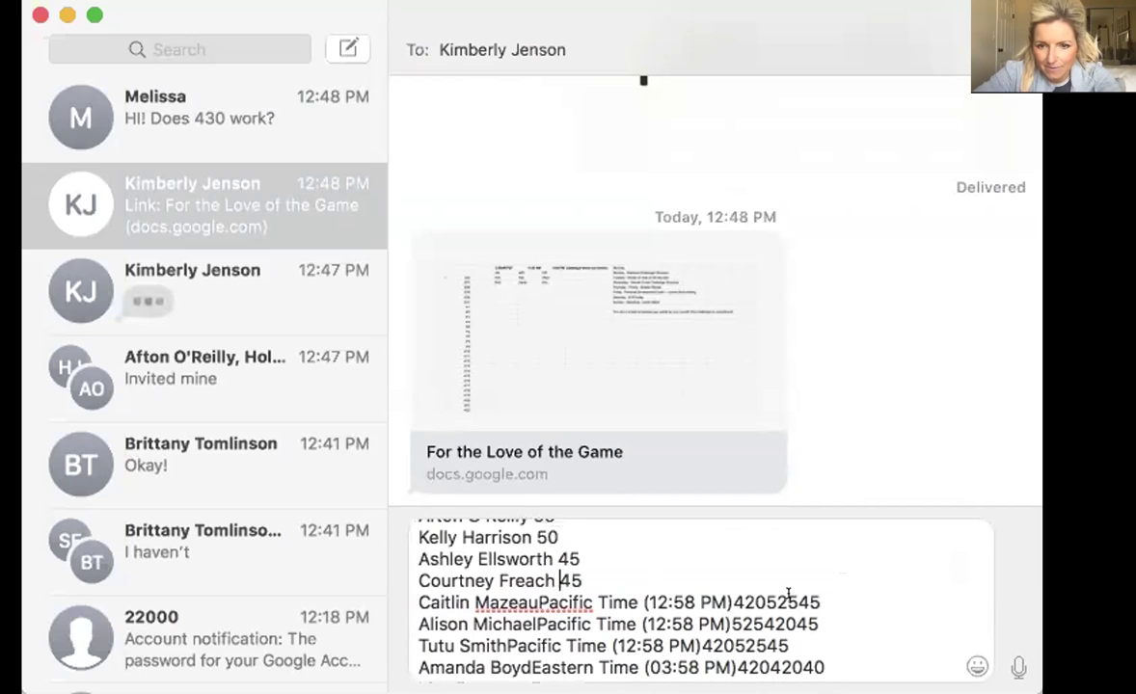
{"action": "left_click_drag", "start_coordinate": [796, 602], "coordinate": [538, 602]}
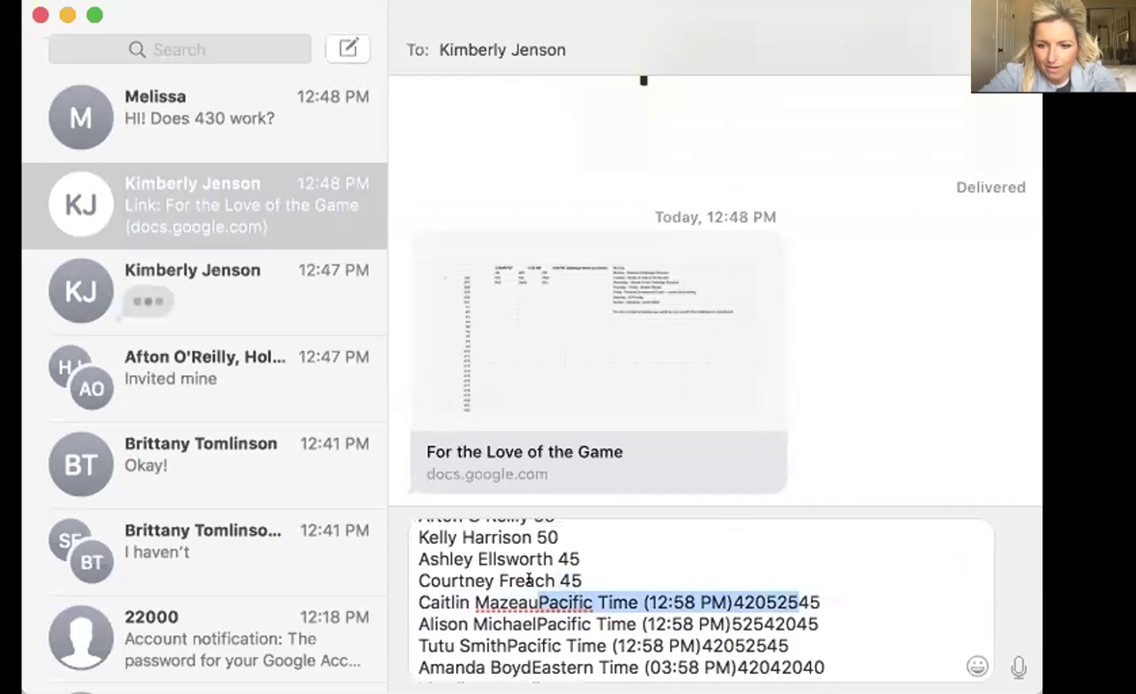
{"action": "left_click_drag", "start_coordinate": [798, 624], "coordinate": [539, 624]}
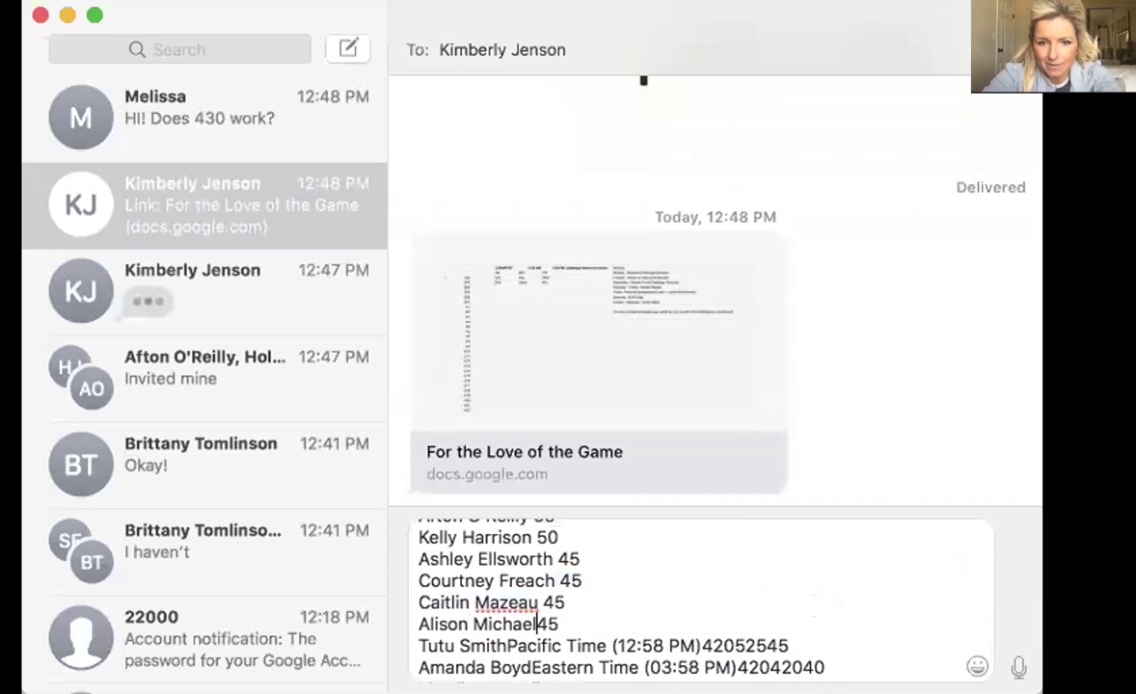
{"action": "scroll", "coordinate": [588, 578], "scroll_direction": "down", "scroll_amount": 3}
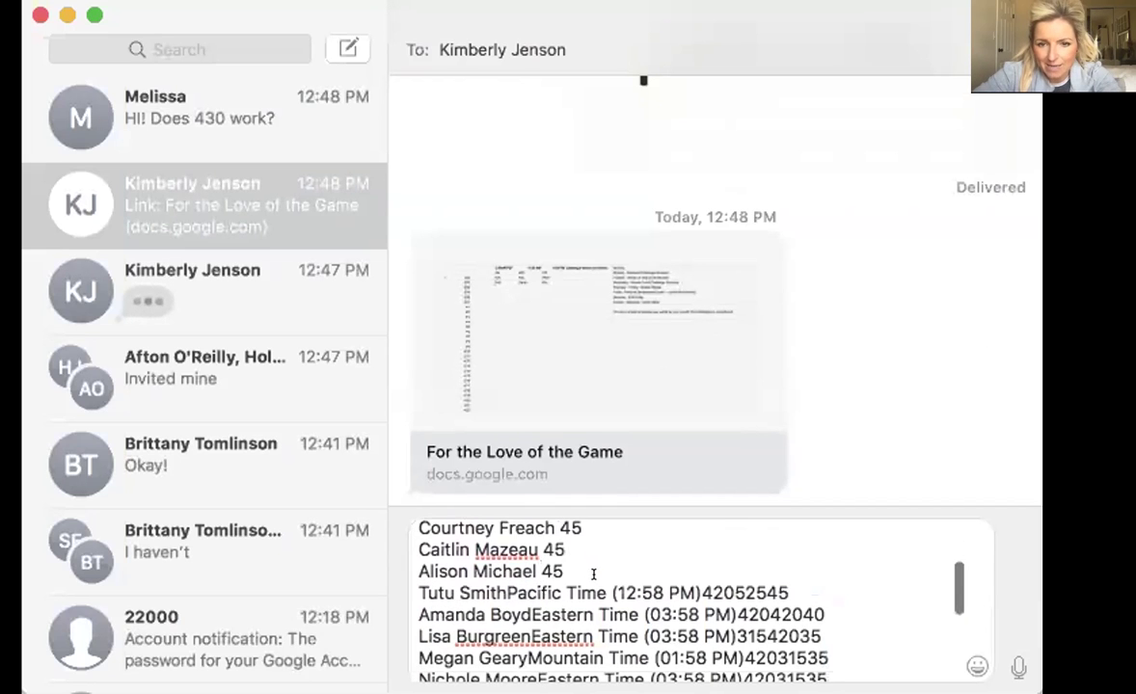
{"action": "left_click_drag", "start_coordinate": [765, 579], "coordinate": [501, 576]}
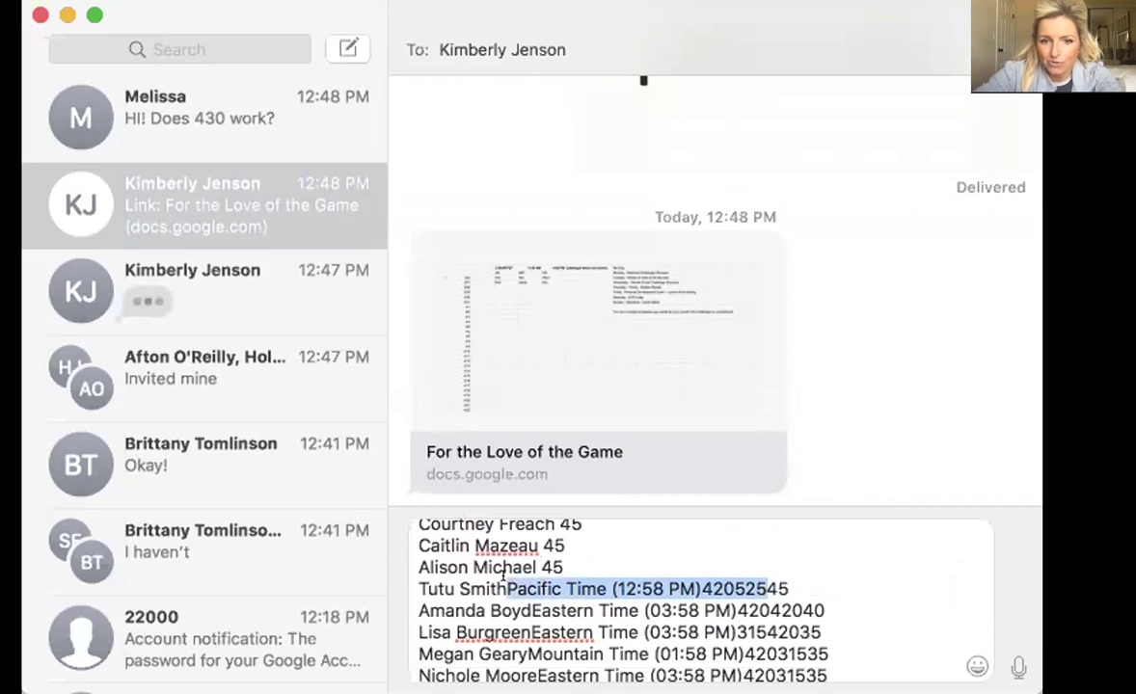
{"action": "key", "text": "BackSpace"}
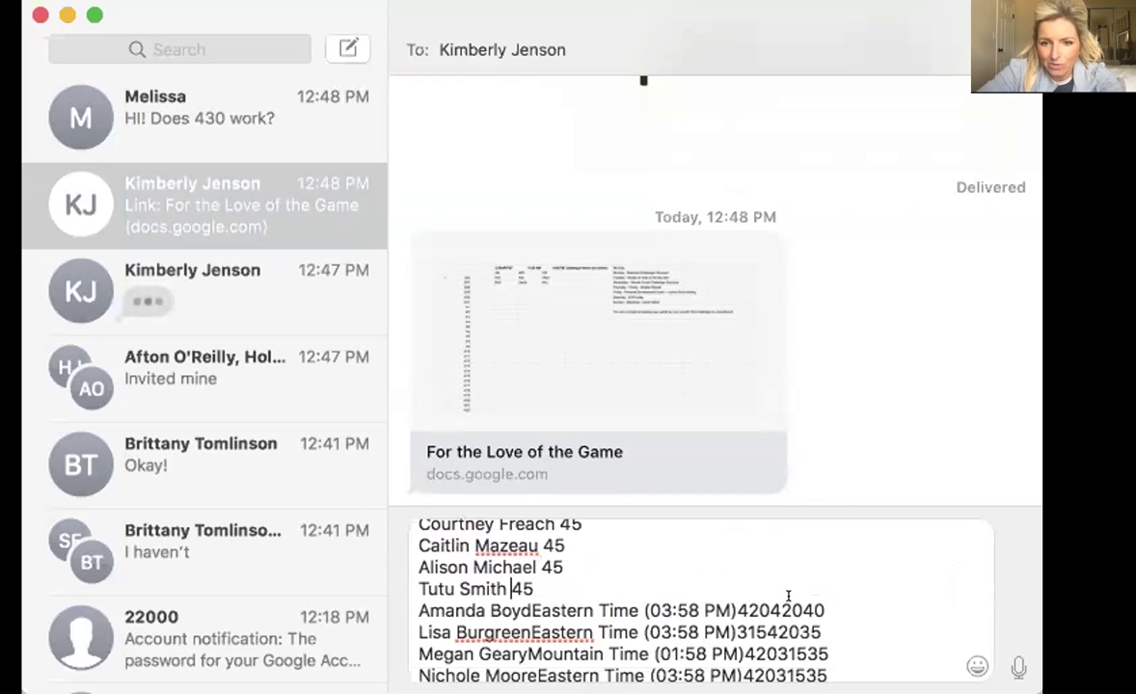
{"action": "left_click_drag", "start_coordinate": [801, 598], "coordinate": [527, 598]}
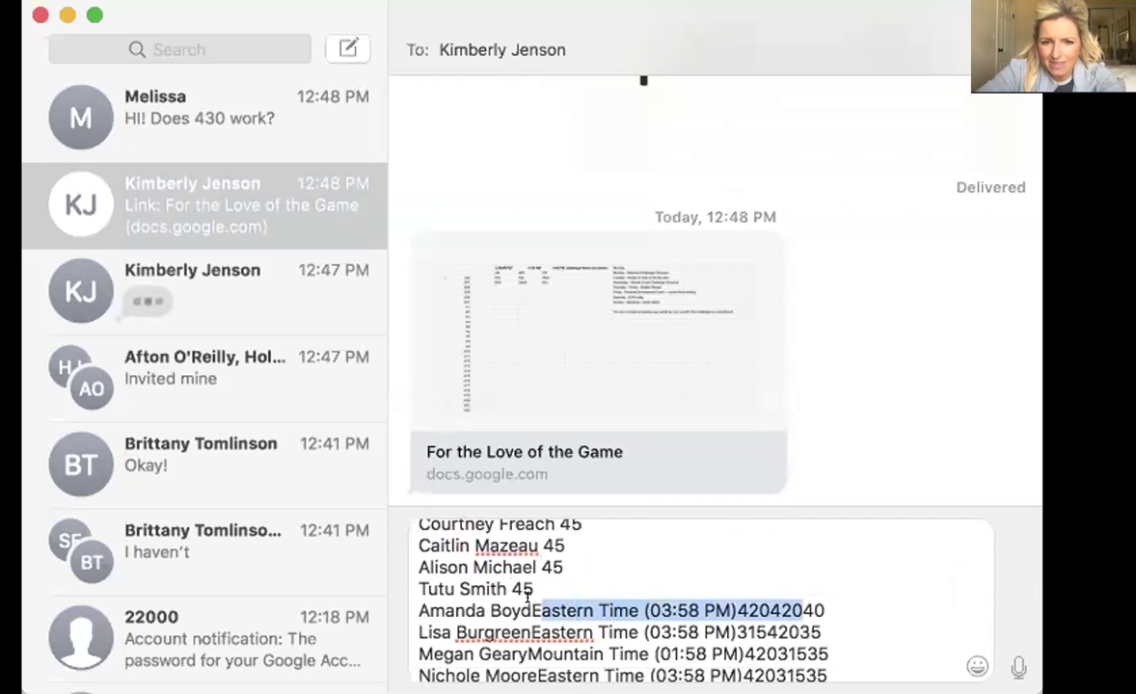
{"action": "key", "text": "BackSpace"}
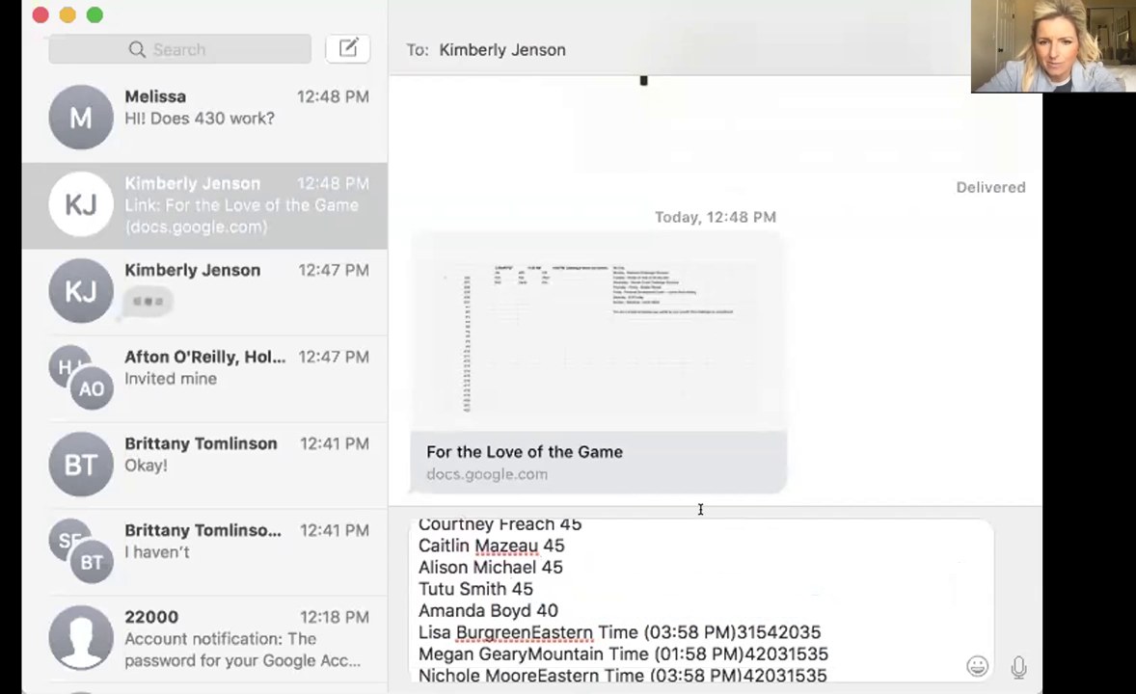
- Delete the time-zone text from the eleventh through thirteenth entries
{"action": "scroll", "coordinate": [742, 550], "scroll_direction": "down", "scroll_amount": 3}
{"action": "scroll", "coordinate": [789, 577], "scroll_direction": "up", "scroll_amount": 2}
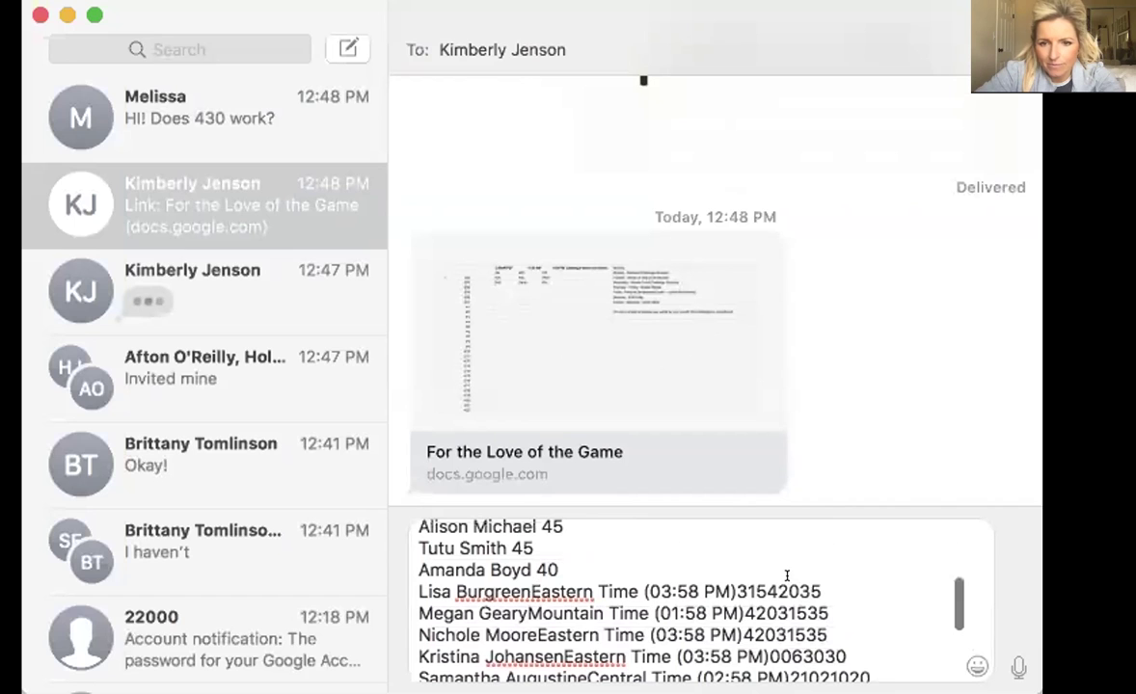
{"action": "left_click_drag", "start_coordinate": [806, 591], "coordinate": [532, 585]}
{"action": "key", "text": "BackSpace"}
{"action": "left_click_drag", "start_coordinate": [806, 613], "coordinate": [524, 613]}
{"action": "key", "text": "BackSpace"}
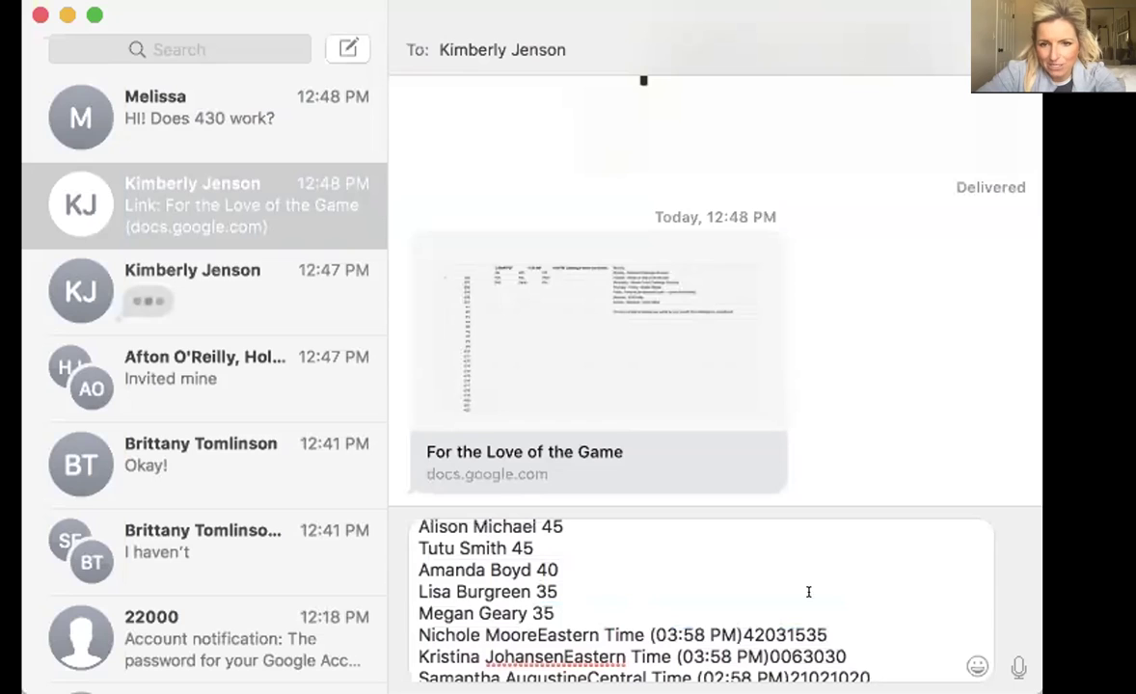
{"action": "left_click_drag", "start_coordinate": [806, 629], "coordinate": [531, 620]}
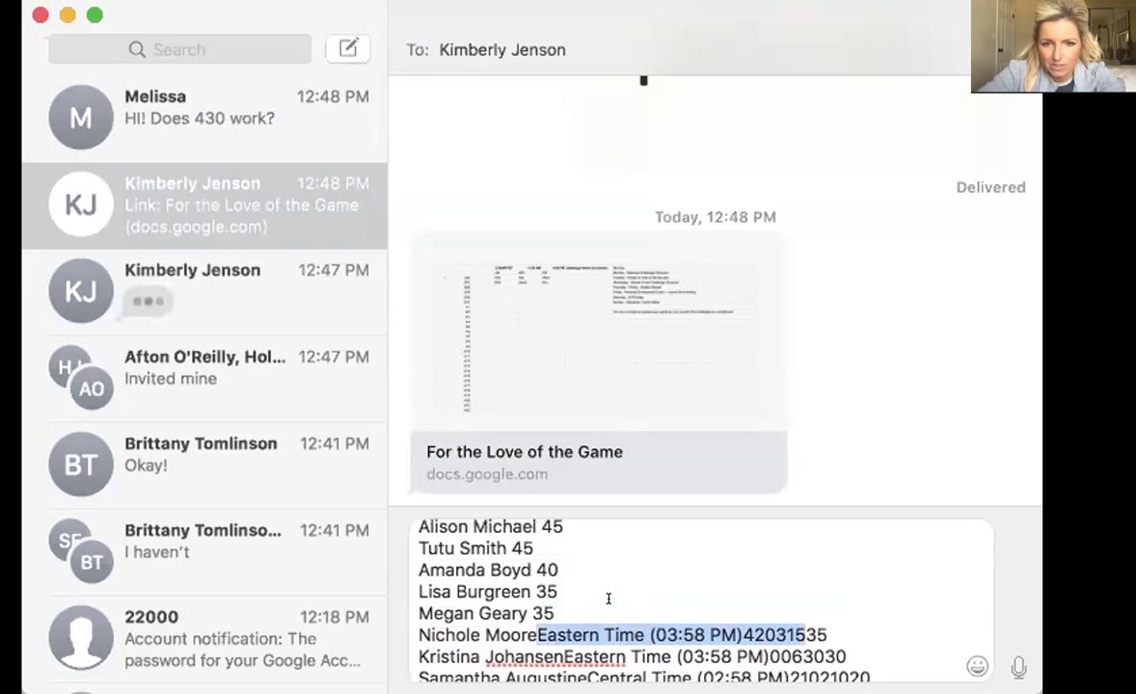
{"action": "key", "text": "BackSpace"}
- Delete the time-zone text from the fourteenth through sixteenth entries
{"action": "scroll", "coordinate": [746, 617], "scroll_direction": "down", "scroll_amount": 3}
{"action": "scroll", "coordinate": [746, 618], "scroll_direction": "up", "scroll_amount": 2}
{"action": "left_click_drag", "start_coordinate": [825, 592], "coordinate": [553, 592]}
{"action": "key", "text": "BackSpace"}
{"action": "left_click_drag", "start_coordinate": [849, 614], "coordinate": [575, 596]}
{"action": "key", "text": "BackSpace"}
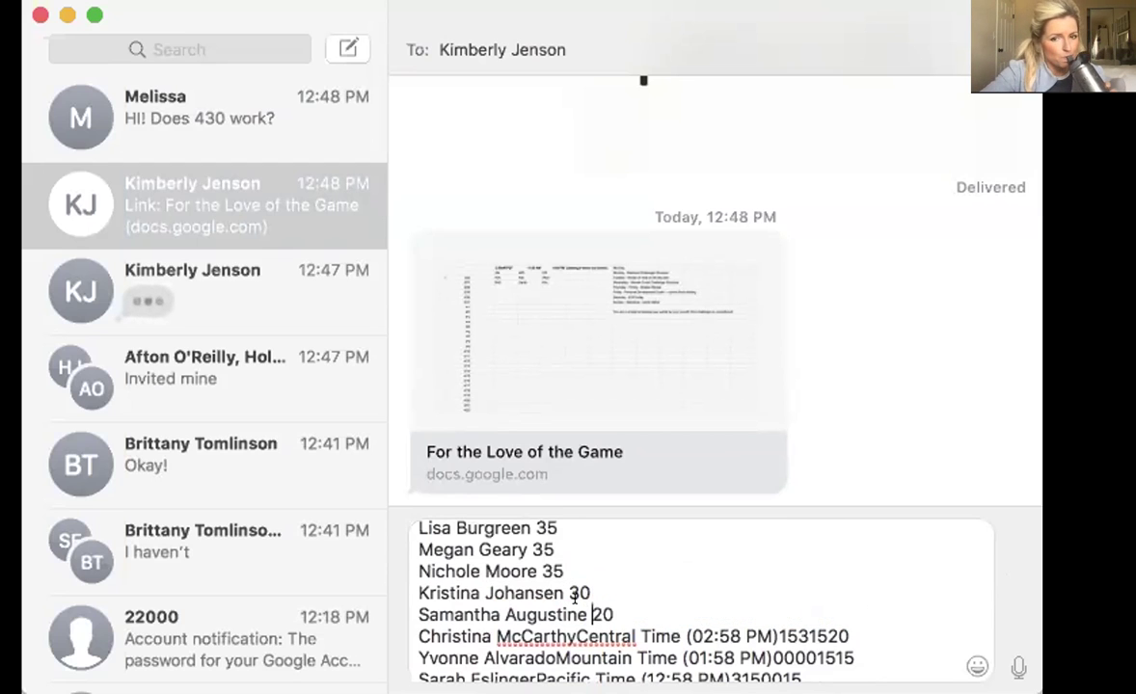
{"action": "left_click_drag", "start_coordinate": [826, 616], "coordinate": [568, 618]}
{"action": "key", "text": "BackSpace"}
- Delete the time-zone text from the seventeenth through last entries
{"action": "scroll", "coordinate": [830, 579], "scroll_direction": "down", "scroll_amount": 3}
{"action": "left_click_drag", "start_coordinate": [839, 581], "coordinate": [548, 570]}
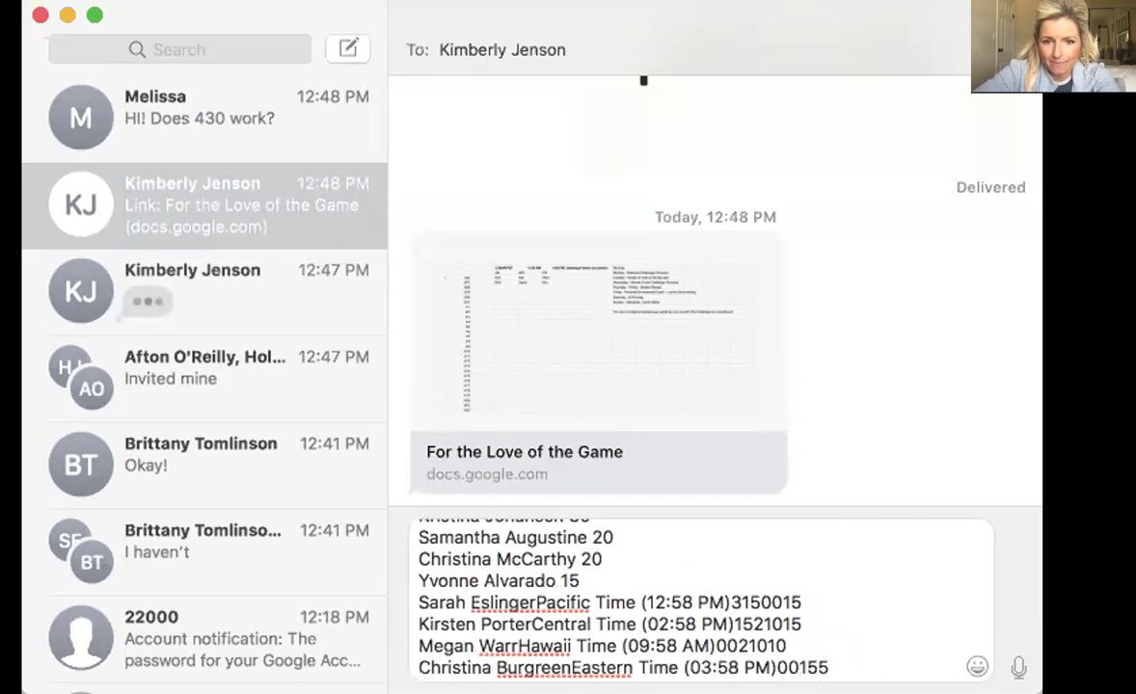
{"action": "left_click_drag", "start_coordinate": [777, 602], "coordinate": [538, 602]}
{"action": "key", "text": "BackSpace"}
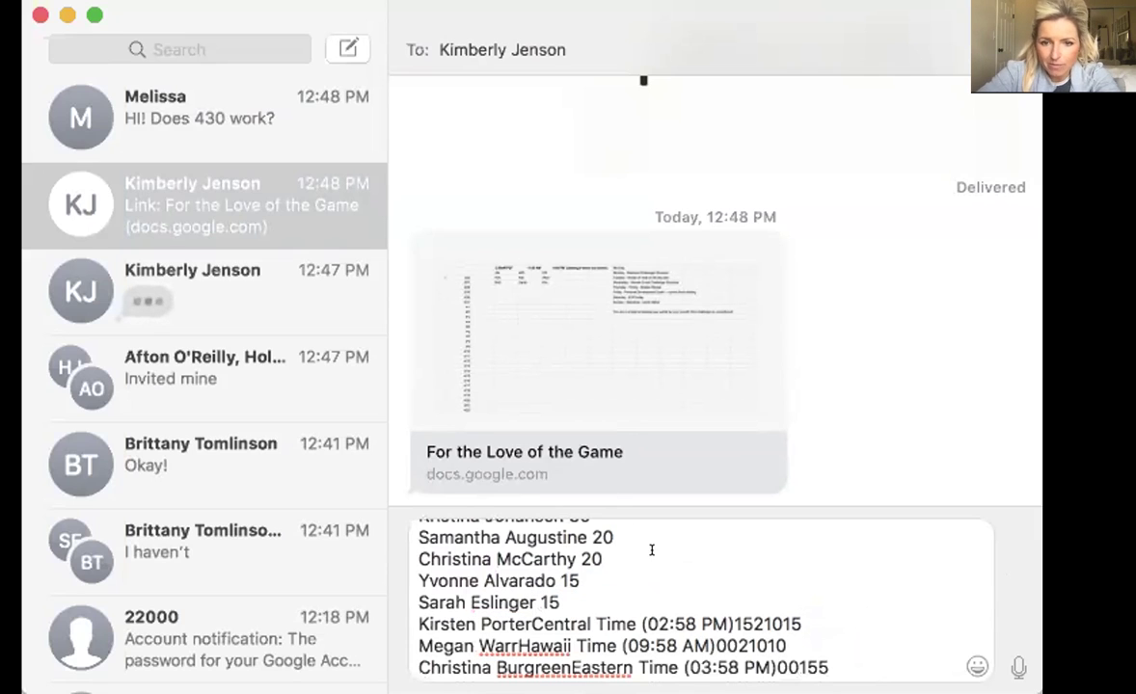
{"action": "left_click_drag", "start_coordinate": [786, 624], "coordinate": [531, 624]}
{"action": "key", "text": "BackSpace"}
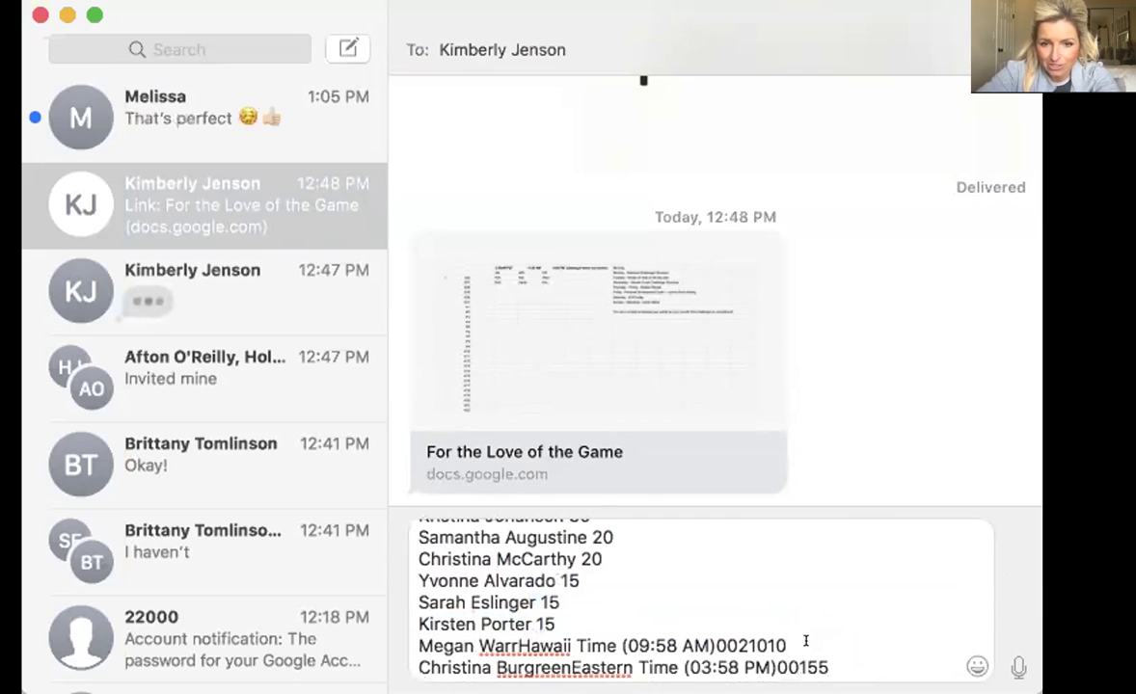
{"action": "left_click_drag", "start_coordinate": [769, 646], "coordinate": [526, 639]}
{"action": "key", "text": "BackSpace"}
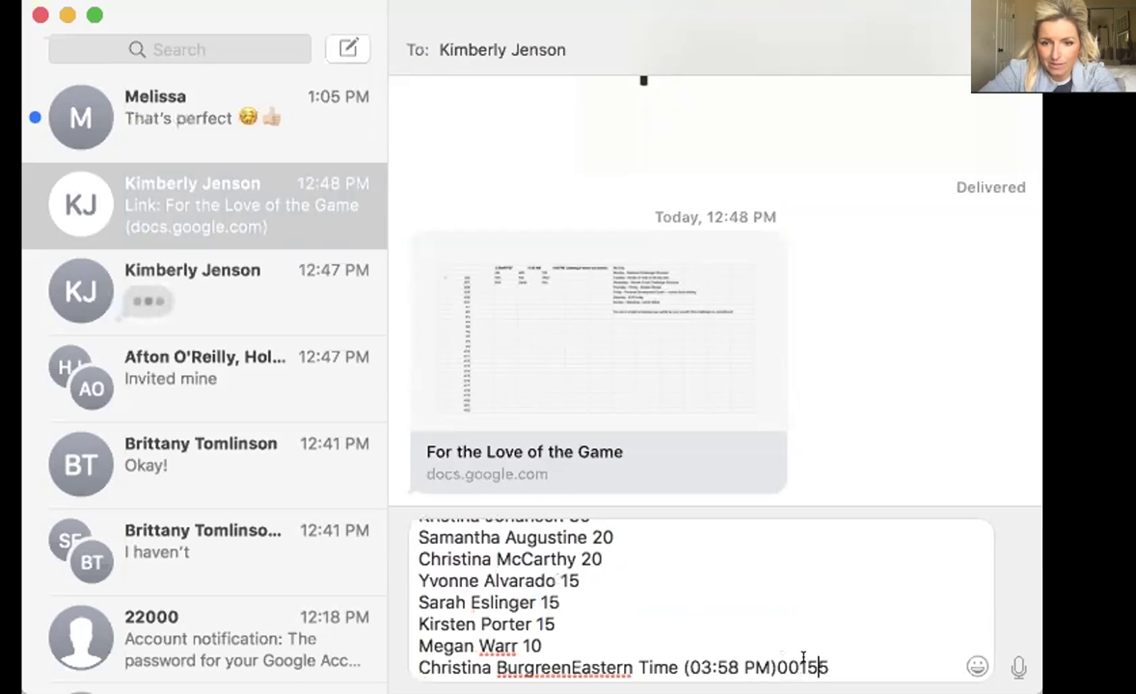
{"action": "left_click_drag", "start_coordinate": [821, 667], "coordinate": [572, 665]}
{"action": "key", "text": "BackSpace"}
- Send the cleaned Week 1 standings, points 65 down to 5, as an iMessage
{"action": "key", "text": "Return"}
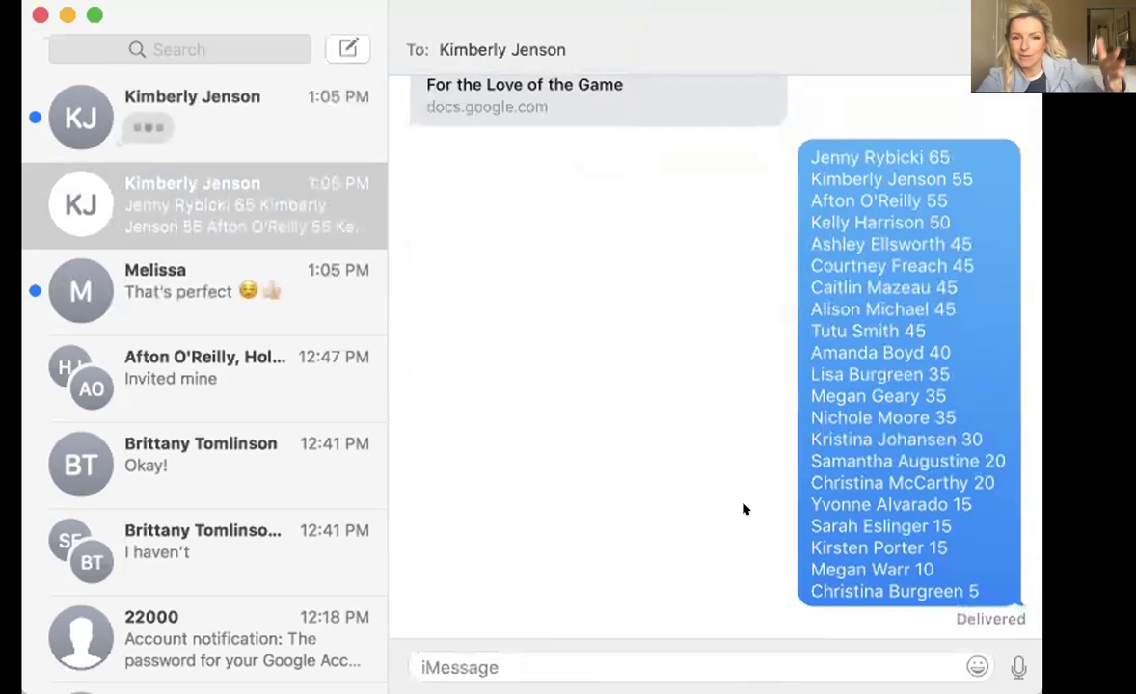